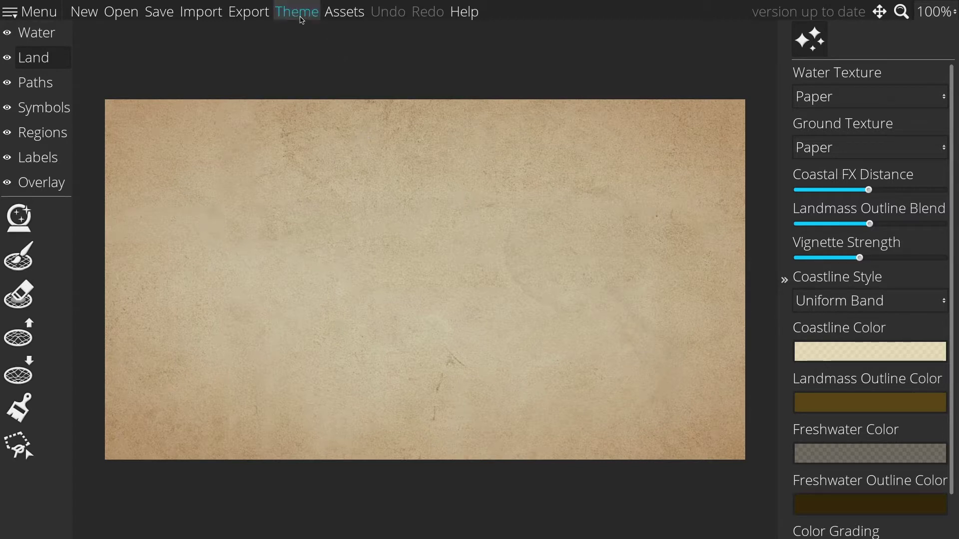
Step: Apply the Pastel map theme to the blank map and close the Map Themes window
{"action": "left_click", "coordinate": [297, 12]}
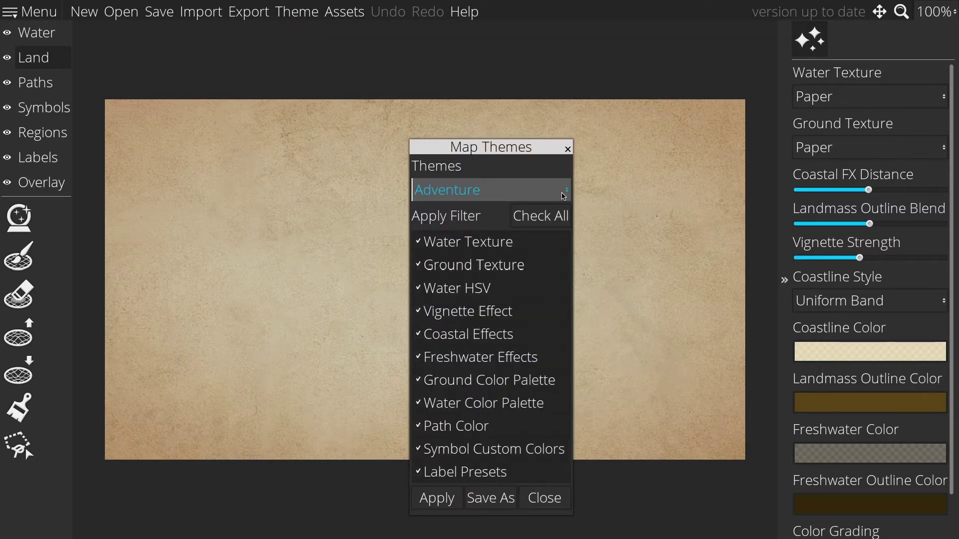
{"action": "left_click", "coordinate": [564, 196]}
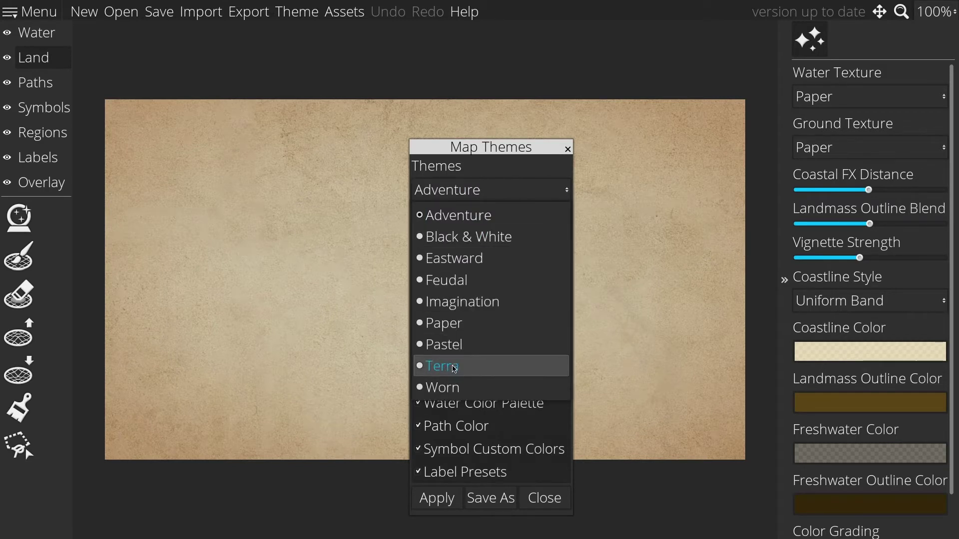
{"action": "left_click", "coordinate": [452, 349]}
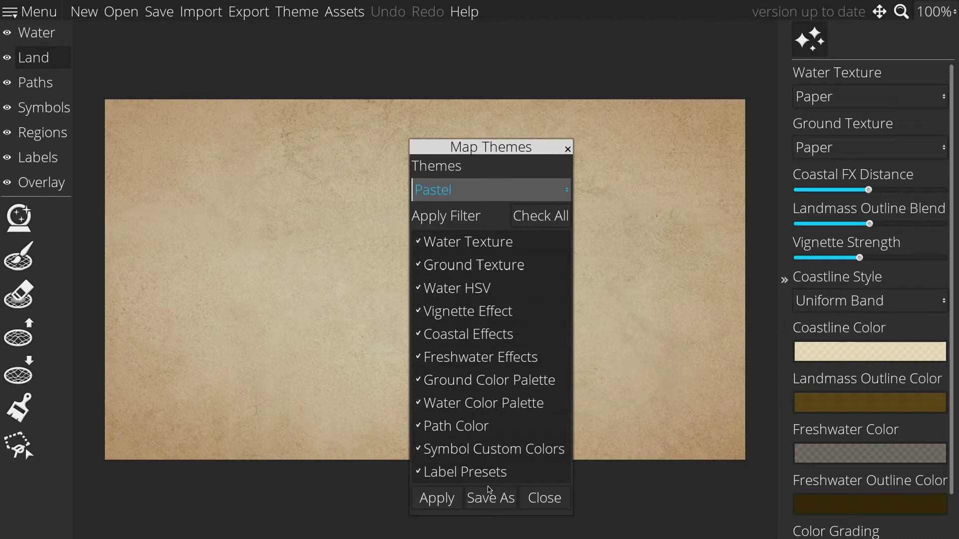
{"action": "left_click", "coordinate": [438, 503]}
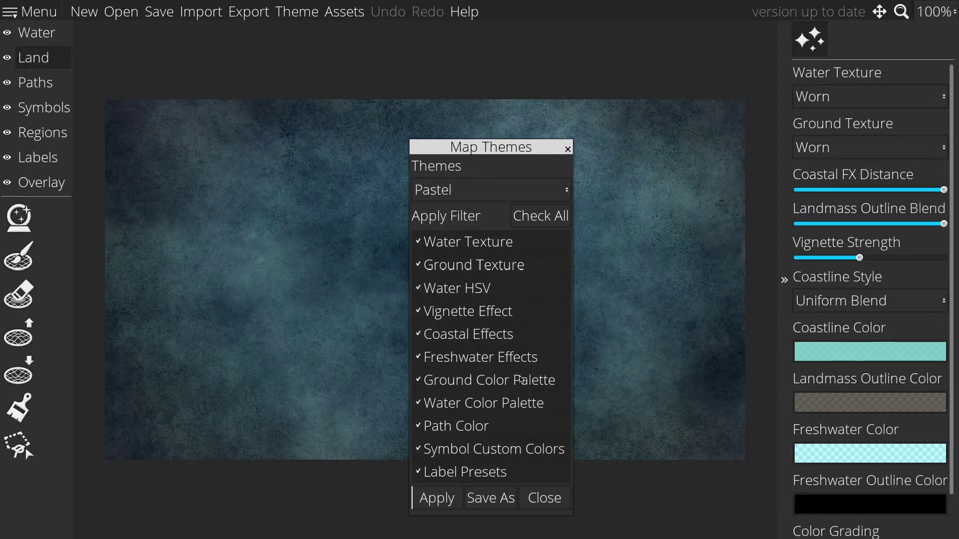
{"action": "left_click", "coordinate": [548, 503]}
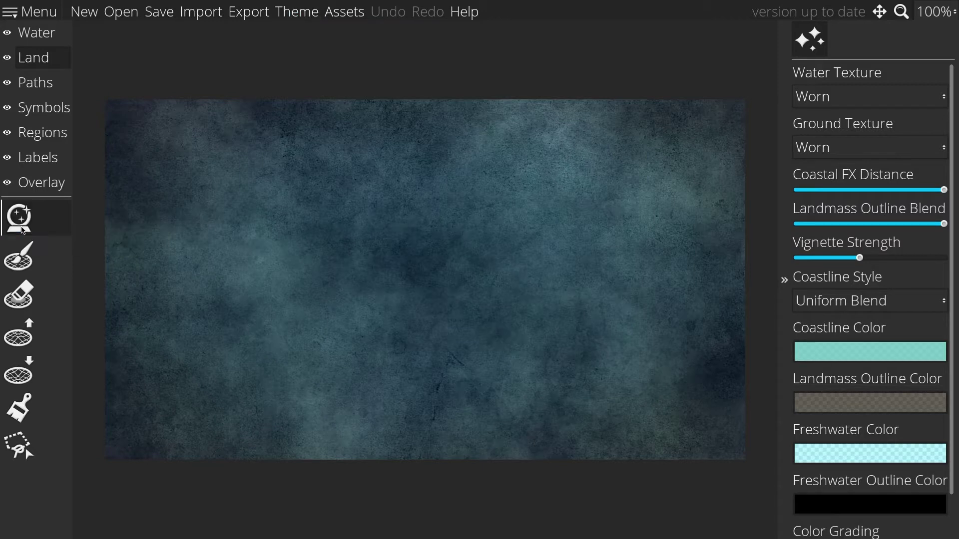
Step: Generate a first random landmass with the Landmass Wizard's Uniform pattern
{"action": "left_click", "coordinate": [22, 229]}
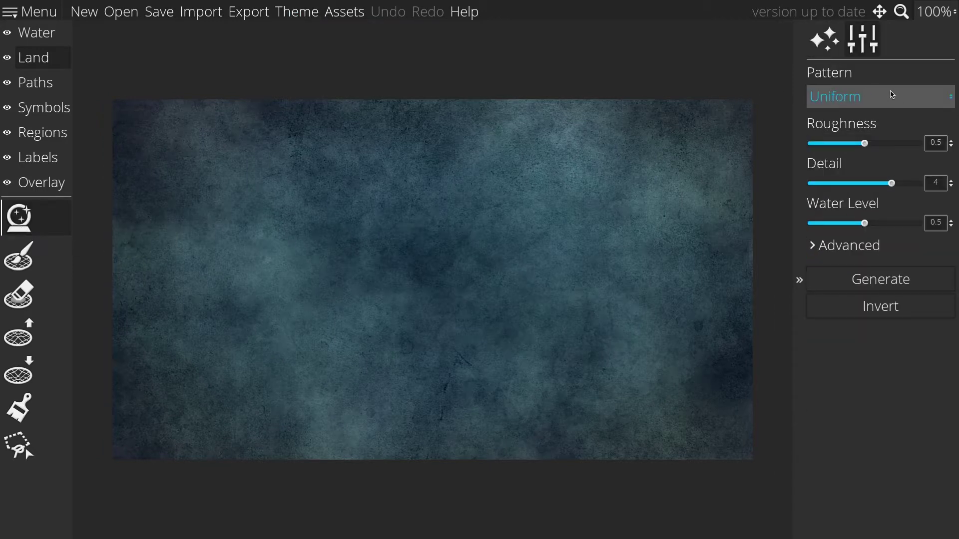
{"action": "left_click", "coordinate": [903, 102]}
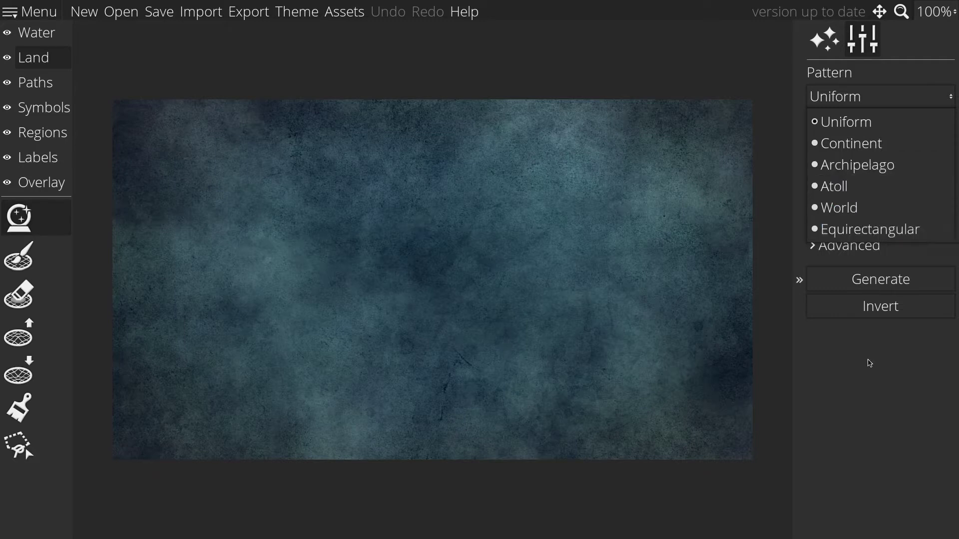
{"action": "left_click", "coordinate": [867, 366]}
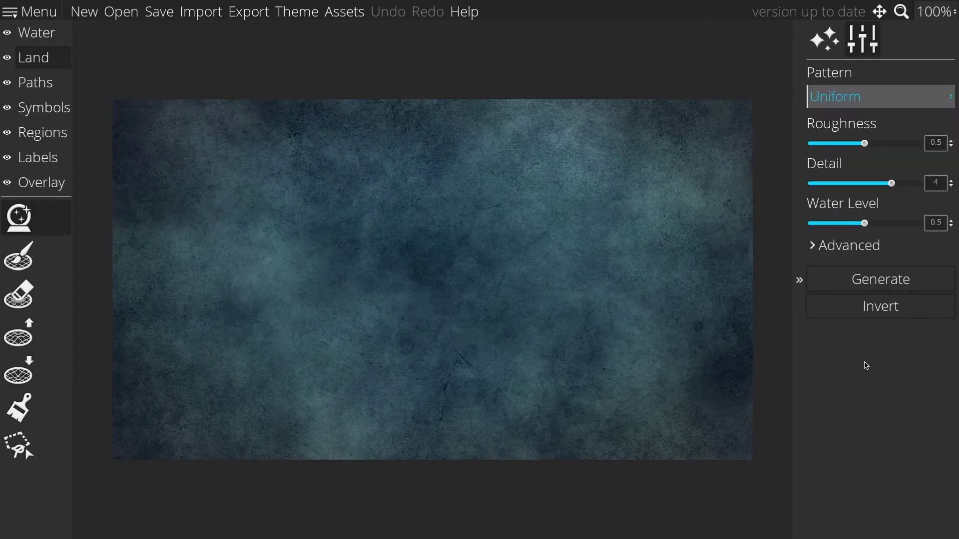
{"action": "left_click", "coordinate": [872, 284]}
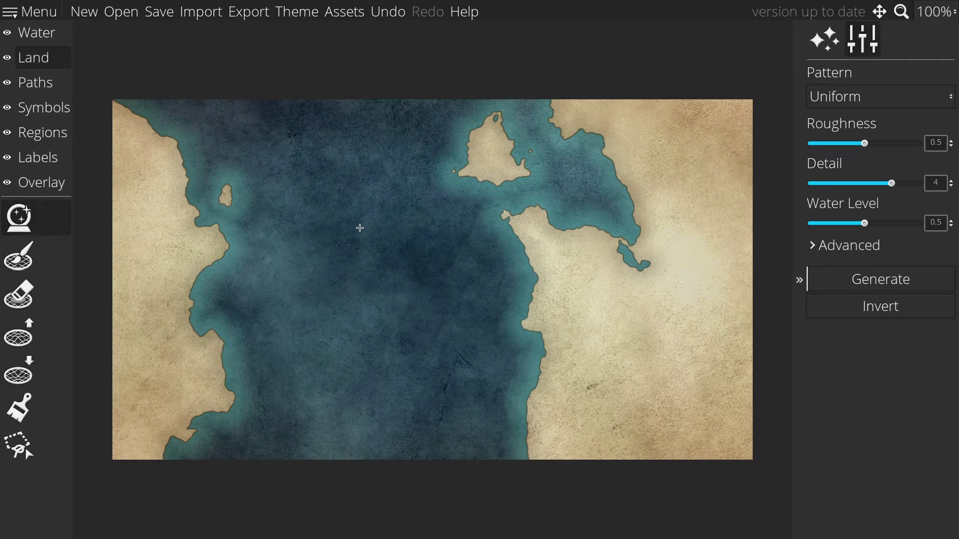
Step: Switch the pattern to Continent, lower the water level to 0.34 and regenerate until satisfied
{"action": "left_click", "coordinate": [850, 101]}
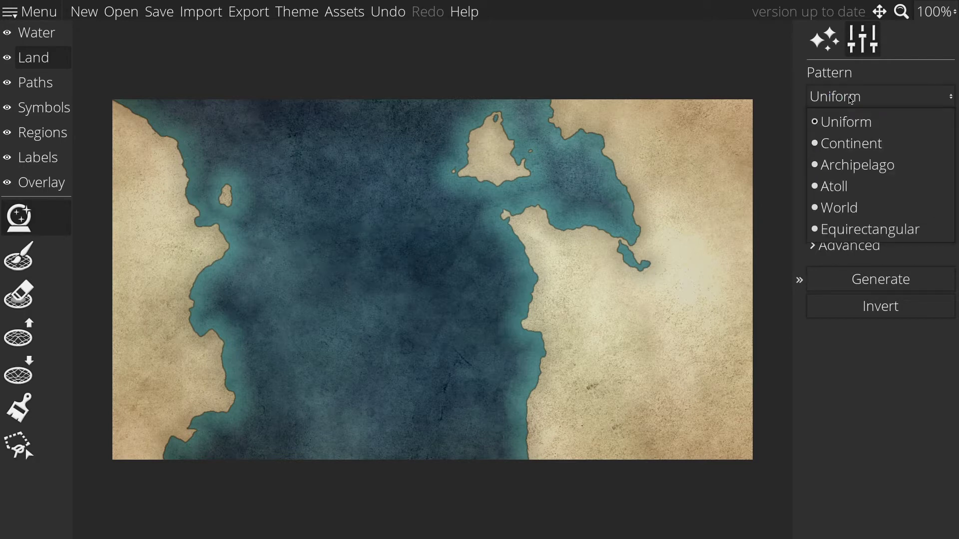
{"action": "left_click", "coordinate": [853, 145]}
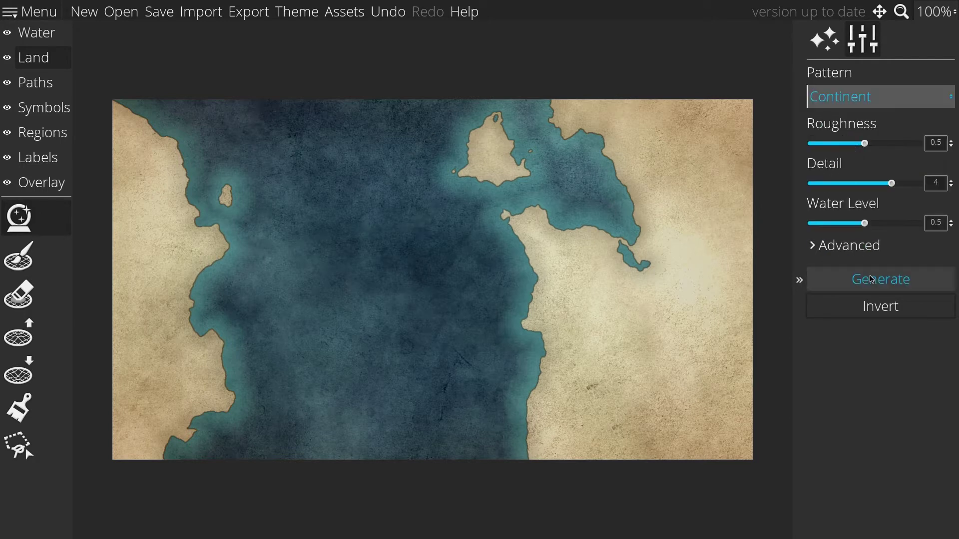
{"action": "left_click", "coordinate": [872, 280]}
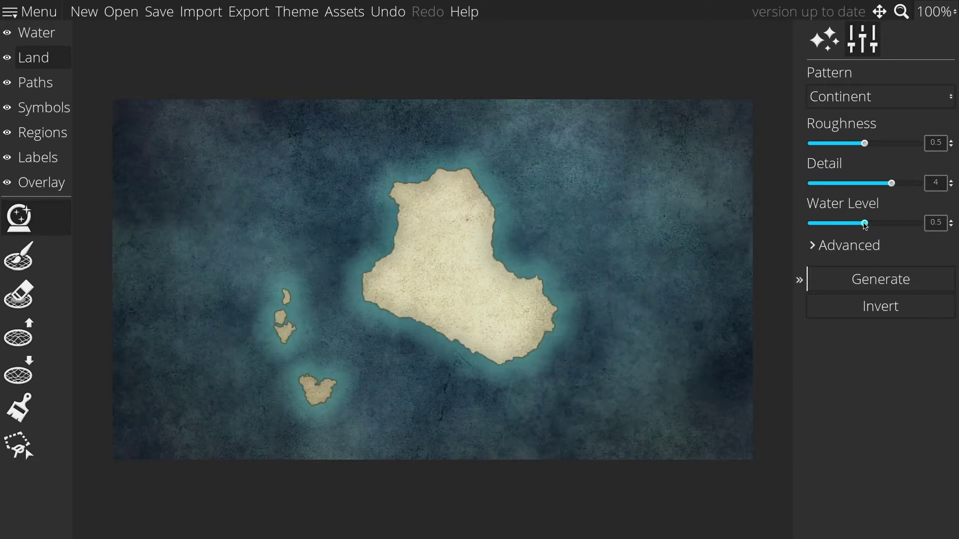
{"action": "mouse_move", "coordinate": [864, 224]}
{"action": "left_mouse_down"}
{"action": "mouse_move", "coordinate": [876, 224]}
{"action": "mouse_move", "coordinate": [848, 224]}
{"action": "left_mouse_up"}
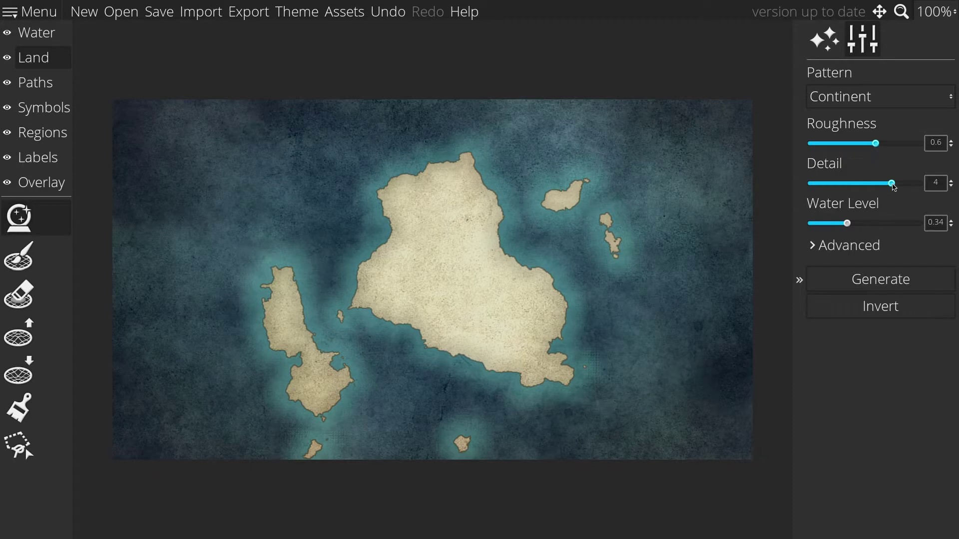
{"action": "left_click", "coordinate": [870, 290]}
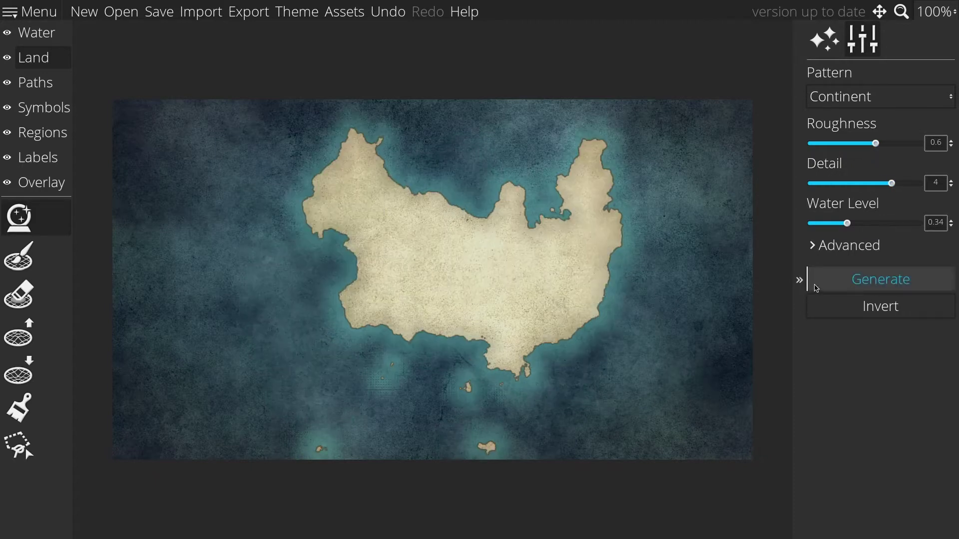
{"action": "left_click", "coordinate": [798, 281]}
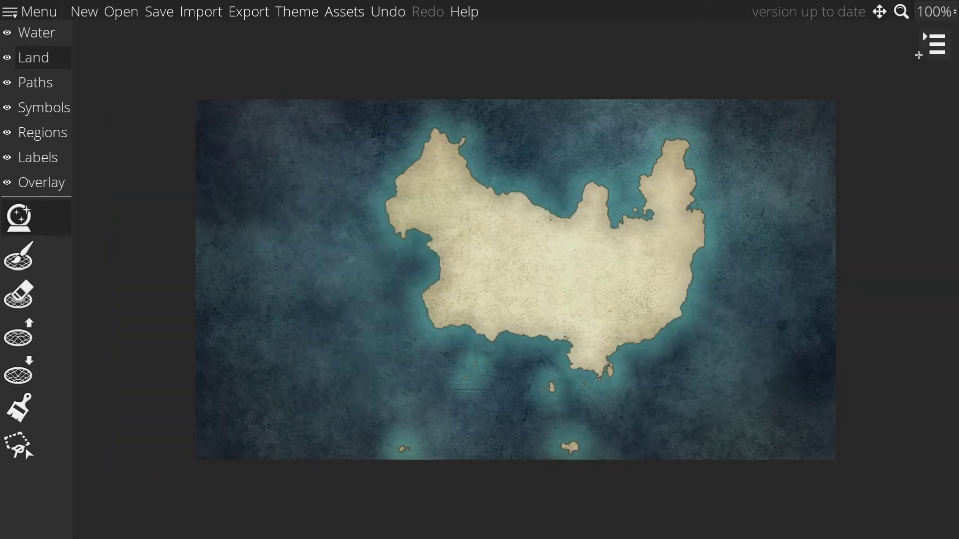
{"action": "left_click", "coordinate": [925, 52]}
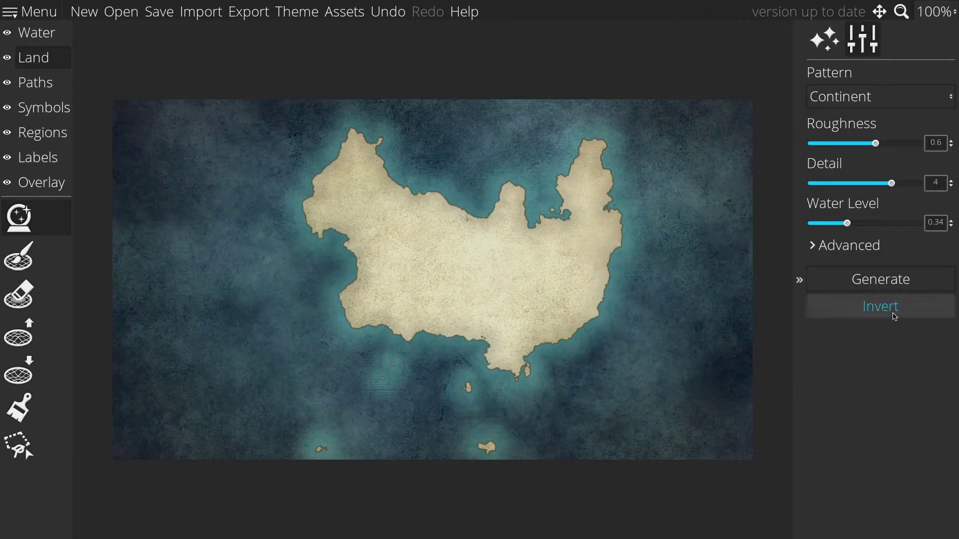
{"action": "left_click", "coordinate": [861, 291]}
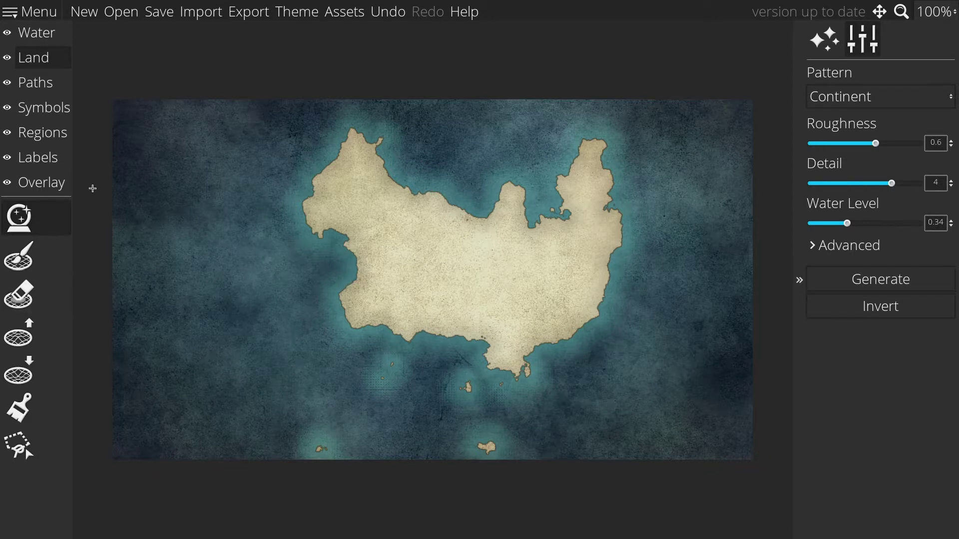
Step: Paint a long island west of the main continent with the land Brush and smooth its coastline notch
{"action": "left_click", "coordinate": [13, 263]}
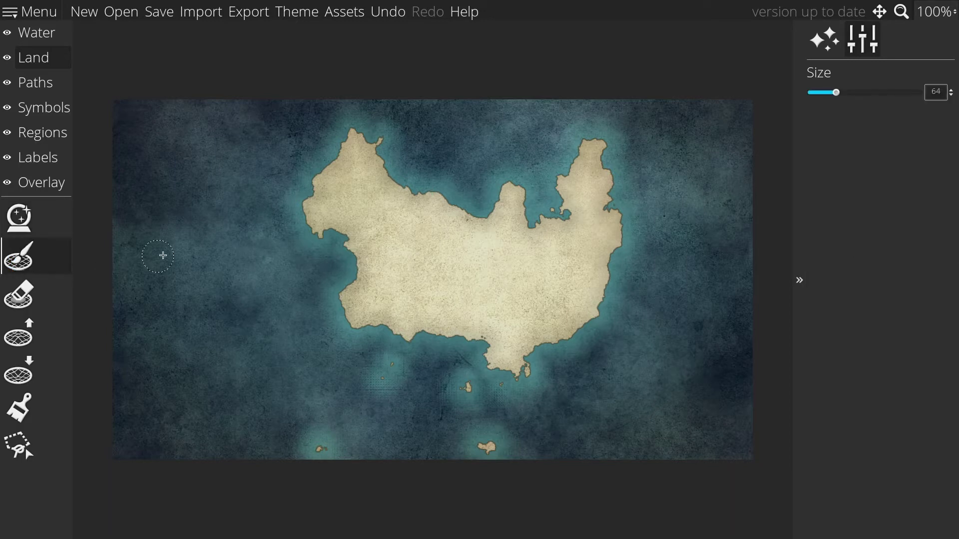
{"action": "mouse_move", "coordinate": [174, 244]}
{"action": "left_mouse_down"}
{"action": "mouse_move", "coordinate": [205, 265]}
{"action": "mouse_move", "coordinate": [227, 372]}
{"action": "mouse_move", "coordinate": [189, 242]}
{"action": "mouse_move", "coordinate": [231, 305]}
{"action": "mouse_move", "coordinate": [175, 282]}
{"action": "mouse_move", "coordinate": [240, 360]}
{"action": "mouse_move", "coordinate": [252, 392]}
{"action": "mouse_move", "coordinate": [223, 395]}
{"action": "mouse_move", "coordinate": [272, 417]}
{"action": "mouse_move", "coordinate": [336, 410]}
{"action": "mouse_move", "coordinate": [244, 350]}
{"action": "mouse_move", "coordinate": [260, 349]}
{"action": "mouse_move", "coordinate": [242, 365]}
{"action": "left_mouse_up"}
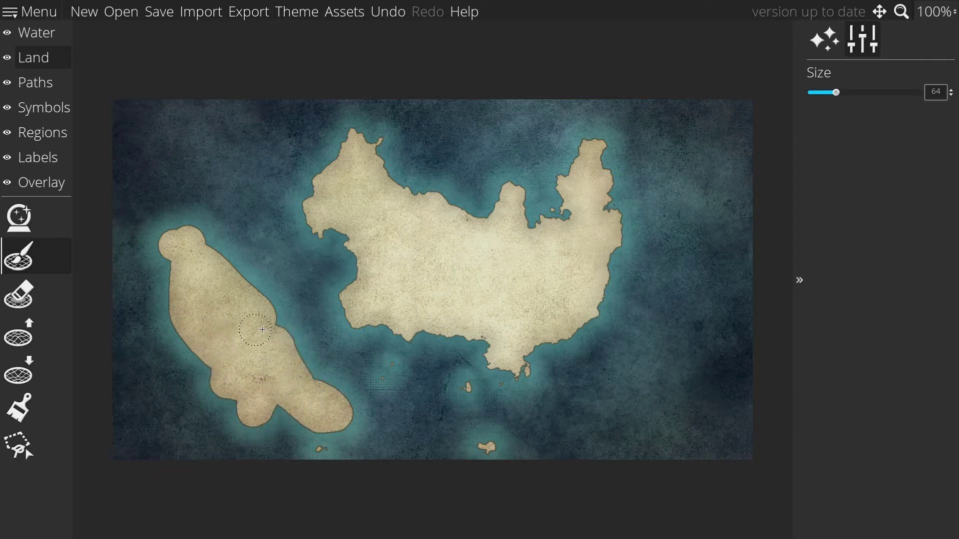
{"action": "left_click_drag", "start_coordinate": [263, 330], "coordinate": [270, 331]}
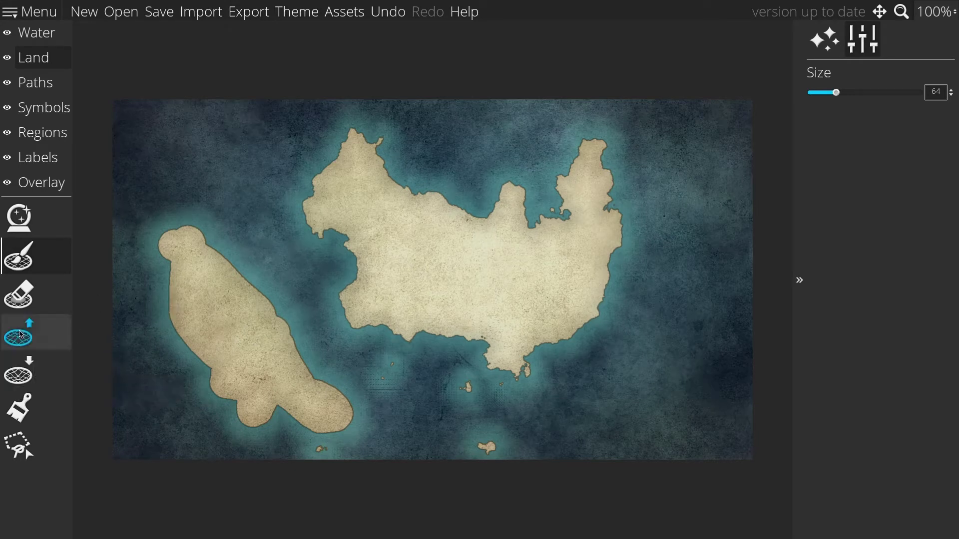
Step: Roughen and carve the west island's coastline with the Lower Landmass brush at roughness 1.28
{"action": "left_click", "coordinate": [18, 372]}
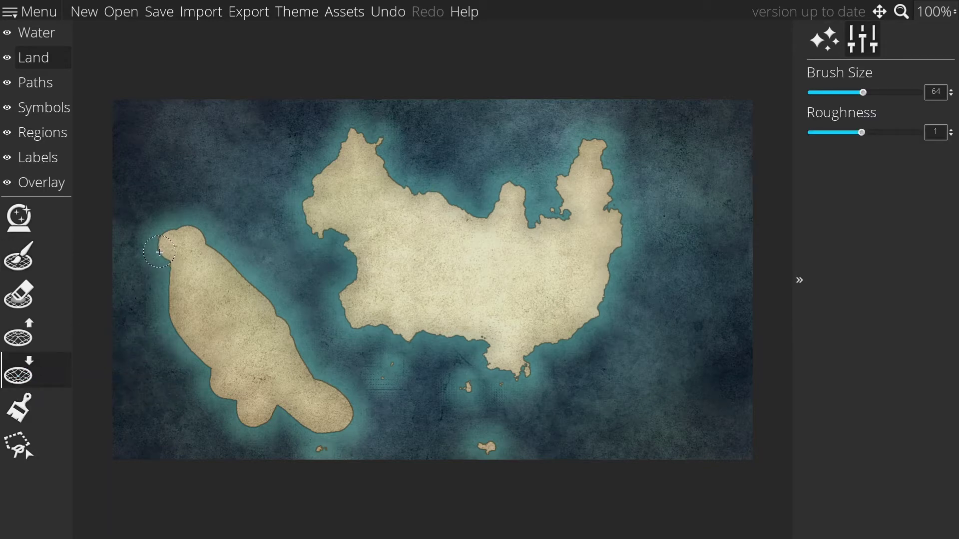
{"action": "scroll", "coordinate": [159, 252], "scroll_direction": "up", "scroll_amount": 2}
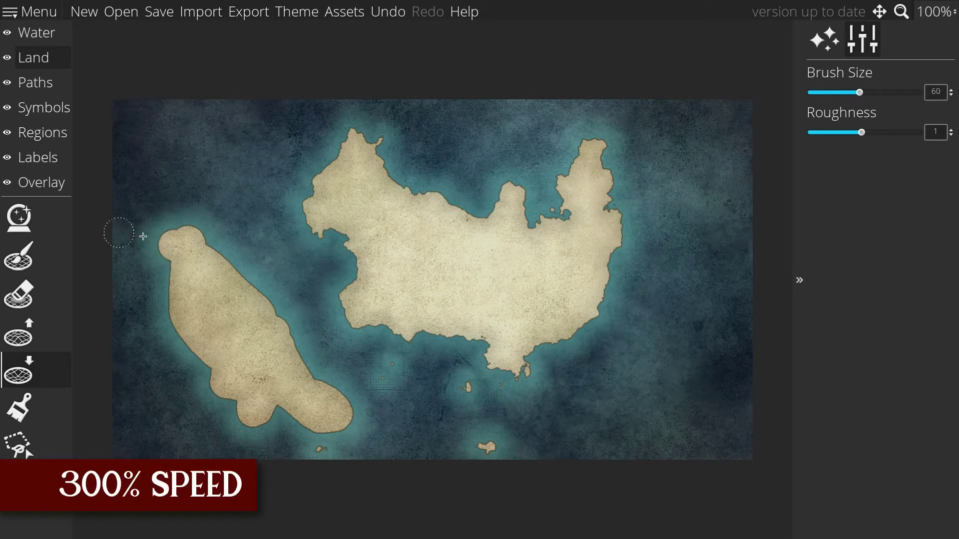
{"action": "mouse_move", "coordinate": [164, 239]}
{"action": "left_mouse_down"}
{"action": "mouse_move", "coordinate": [172, 308]}
{"action": "mouse_move", "coordinate": [202, 358]}
{"action": "left_mouse_up"}
{"action": "left_click", "coordinate": [877, 133]}
{"action": "left_click_drag", "start_coordinate": [154, 239], "coordinate": [144, 249]}
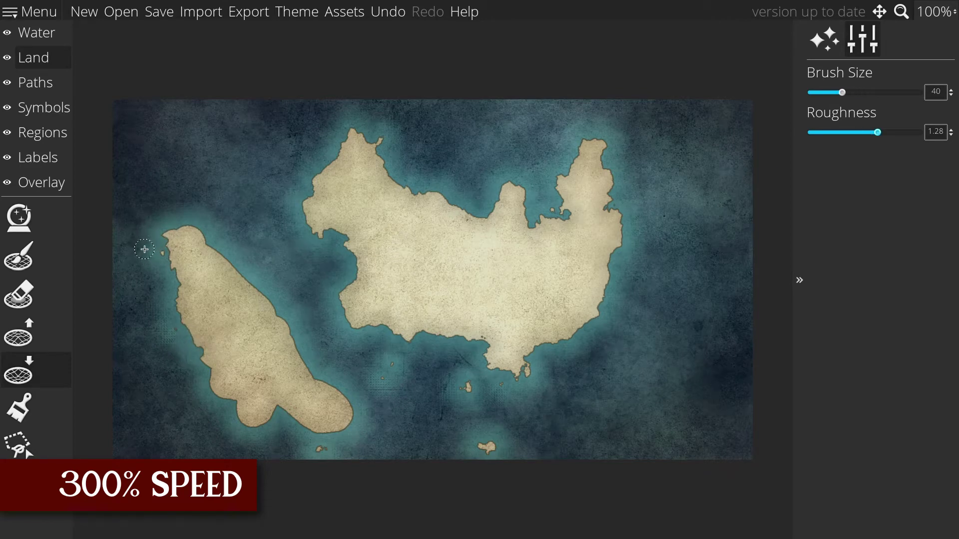
{"action": "scroll", "coordinate": [163, 296], "scroll_direction": "up", "scroll_amount": 5}
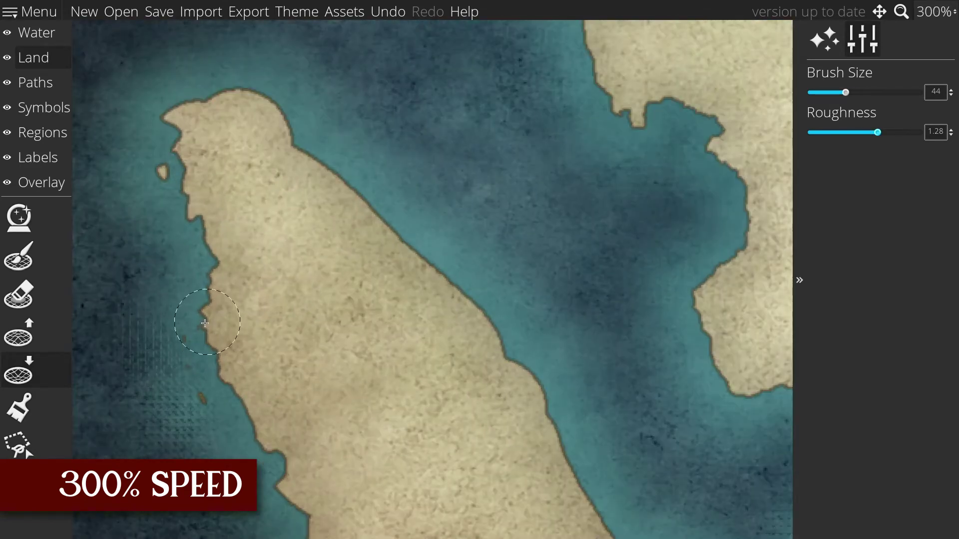
{"action": "scroll", "coordinate": [182, 337], "scroll_direction": "down", "scroll_amount": 6}
{"action": "left_click_drag", "start_coordinate": [173, 350], "coordinate": [181, 363]}
{"action": "scroll", "coordinate": [181, 364], "scroll_direction": "down", "scroll_amount": 8}
{"action": "mouse_move", "coordinate": [207, 319]}
{"action": "left_mouse_down"}
{"action": "mouse_move", "coordinate": [222, 367]}
{"action": "mouse_move", "coordinate": [285, 465]}
{"action": "mouse_move", "coordinate": [284, 485]}
{"action": "left_mouse_up"}
{"action": "key", "text": "s"}
{"action": "mouse_move", "coordinate": [249, 161]}
{"action": "left_mouse_down"}
{"action": "mouse_move", "coordinate": [256, 210]}
{"action": "mouse_move", "coordinate": [276, 226]}
{"action": "mouse_move", "coordinate": [267, 214]}
{"action": "mouse_move", "coordinate": [300, 308]}
{"action": "mouse_move", "coordinate": [309, 310]}
{"action": "mouse_move", "coordinate": [286, 269]}
{"action": "mouse_move", "coordinate": [329, 310]}
{"action": "mouse_move", "coordinate": [301, 291]}
{"action": "mouse_move", "coordinate": [361, 326]}
{"action": "mouse_move", "coordinate": [353, 361]}
{"action": "mouse_move", "coordinate": [381, 394]}
{"action": "mouse_move", "coordinate": [406, 395]}
{"action": "mouse_move", "coordinate": [398, 405]}
{"action": "mouse_move", "coordinate": [444, 386]}
{"action": "mouse_move", "coordinate": [468, 352]}
{"action": "left_mouse_up"}
Step: Raise new land along the southern coast with brush roughness about 1.86
{"action": "key", "text": "r"}
{"action": "key", "text": "bracketleft"}
{"action": "key", "text": "bracketleft"}
{"action": "key", "text": "bracketright"}
{"action": "key", "text": "bracketright"}
{"action": "key", "text": "bracketright"}
{"action": "key", "text": "bracketright"}
{"action": "key", "text": "bracketright"}
{"action": "key", "text": "bracketright"}
{"action": "key", "text": "bracketright"}
{"action": "key", "text": "bracketright"}
{"action": "left_click_drag", "start_coordinate": [902, 132], "coordinate": [910, 133]}
{"action": "mouse_move", "coordinate": [462, 400]}
{"action": "left_mouse_down"}
{"action": "mouse_move", "coordinate": [477, 349]}
{"action": "mouse_move", "coordinate": [520, 364]}
{"action": "mouse_move", "coordinate": [560, 408]}
{"action": "mouse_move", "coordinate": [649, 425]}
{"action": "mouse_move", "coordinate": [670, 405]}
{"action": "left_mouse_up"}
{"action": "left_click", "coordinate": [19, 332]}
{"action": "key", "text": "bracketright"}
{"action": "key", "text": "bracketright"}
{"action": "key", "text": "bracketright"}
{"action": "key", "text": "bracketright"}
{"action": "key", "text": "bracketright"}
{"action": "key", "text": "bracketright"}
{"action": "key", "text": "bracketright"}
{"action": "key", "text": "bracketright"}
{"action": "key", "text": "bracketright"}
{"action": "key", "text": "bracketright"}
{"action": "key", "text": "bracketleft"}
{"action": "key", "text": "bracketleft"}
{"action": "key", "text": "bracketleft"}
{"action": "key", "text": "bracketleft"}
{"action": "key", "text": "bracketleft"}
{"action": "key", "text": "bracketleft"}
{"action": "key", "text": "bracketleft"}
{"action": "key", "text": "bracketleft"}
{"action": "key", "text": "bracketleft"}
{"action": "key", "text": "bracketleft"}
{"action": "key", "text": "bracketleft"}
{"action": "key", "text": "bracketleft"}
{"action": "key", "text": "bracketleft"}
{"action": "key", "text": "bracketleft"}
{"action": "key", "text": "bracketleft"}
{"action": "key", "text": "bracketleft"}
{"action": "key", "text": "bracketleft"}
{"action": "key", "text": "bracketleft"}
{"action": "key", "text": "bracketright"}
{"action": "key", "text": "bracketright"}
{"action": "key", "text": "bracketright"}
{"action": "key", "text": "bracketright"}
Step: Carve a notch, inlets and islets along the southern, eastern and northeast coasts
{"action": "key", "text": "5"}
{"action": "mouse_move", "coordinate": [670, 421]}
{"action": "left_mouse_down"}
{"action": "mouse_move", "coordinate": [694, 390]}
{"action": "mouse_move", "coordinate": [695, 342]}
{"action": "left_mouse_up"}
{"action": "key", "text": "bracketleft"}
{"action": "key", "text": "bracketleft"}
{"action": "key", "text": "bracketleft"}
{"action": "key", "text": "bracketleft"}
{"action": "key", "text": "bracketleft"}
{"action": "key", "text": "bracketleft"}
{"action": "key", "text": "bracketleft"}
{"action": "key", "text": "bracketleft"}
{"action": "key", "text": "bracketright"}
{"action": "key", "text": "bracketright"}
{"action": "key", "text": "bracketright"}
{"action": "key", "text": "bracketright"}
{"action": "key", "text": "bracketright"}
{"action": "key", "text": "bracketright"}
{"action": "key", "text": "bracketright"}
{"action": "key", "text": "bracketright"}
{"action": "key", "text": "bracketright"}
{"action": "key", "text": "bracketright"}
{"action": "mouse_move", "coordinate": [655, 292]}
{"action": "left_mouse_down"}
{"action": "mouse_move", "coordinate": [692, 325]}
{"action": "mouse_move", "coordinate": [589, 259]}
{"action": "mouse_move", "coordinate": [534, 172]}
{"action": "mouse_move", "coordinate": [509, 107]}
{"action": "mouse_move", "coordinate": [476, 71]}
{"action": "mouse_move", "coordinate": [510, 100]}
{"action": "mouse_move", "coordinate": [512, 232]}
{"action": "left_mouse_up"}
{"action": "mouse_move", "coordinate": [364, 80]}
{"action": "left_mouse_down"}
{"action": "mouse_move", "coordinate": [414, 120]}
{"action": "mouse_move", "coordinate": [466, 184]}
{"action": "mouse_move", "coordinate": [425, 127]}
{"action": "mouse_move", "coordinate": [434, 140]}
{"action": "mouse_move", "coordinate": [482, 232]}
{"action": "left_mouse_up"}
{"action": "mouse_move", "coordinate": [305, 87]}
{"action": "left_mouse_down"}
{"action": "mouse_move", "coordinate": [340, 97]}
{"action": "mouse_move", "coordinate": [399, 150]}
{"action": "mouse_move", "coordinate": [365, 117]}
{"action": "mouse_move", "coordinate": [368, 133]}
{"action": "left_mouse_up"}
Step: Raise small coastal land bumps at roughness 0.31 and carve water into the headland tip
{"action": "left_click", "coordinate": [18, 332]}
{"action": "left_click", "coordinate": [822, 132]}
{"action": "mouse_move", "coordinate": [337, 104]}
{"action": "left_mouse_down"}
{"action": "mouse_move", "coordinate": [344, 134]}
{"action": "mouse_move", "coordinate": [357, 120]}
{"action": "mouse_move", "coordinate": [349, 130]}
{"action": "left_mouse_up"}
{"action": "left_click", "coordinate": [909, 133]}
{"action": "left_click", "coordinate": [19, 370]}
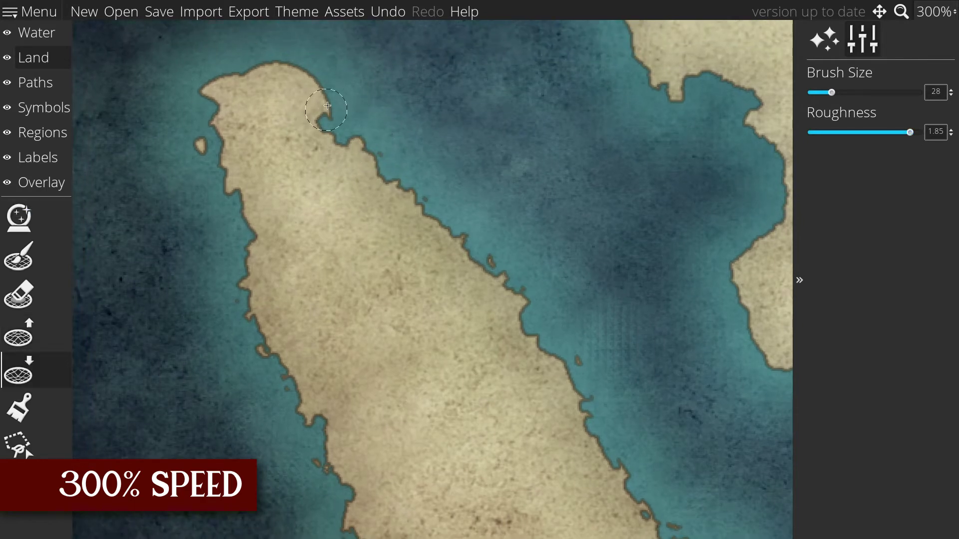
{"action": "mouse_move", "coordinate": [310, 78]}
{"action": "left_mouse_down"}
{"action": "mouse_move", "coordinate": [278, 72]}
{"action": "mouse_move", "coordinate": [219, 106]}
{"action": "mouse_move", "coordinate": [265, 75]}
{"action": "left_mouse_up"}
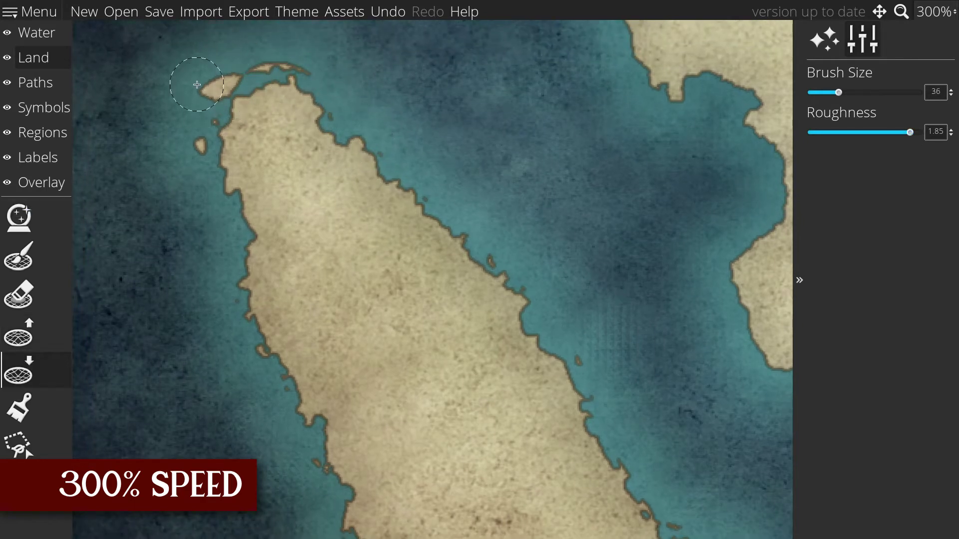
Step: With brush size 24, extend the west island's northern end and carve a small east-coast inlet
{"action": "key", "text": "bracketleft"}
{"action": "key", "text": "bracketleft"}
{"action": "key", "text": "bracketleft"}
{"action": "key", "text": "bracketright"}
{"action": "key", "text": "bracketright"}
{"action": "key", "text": "bracketright"}
{"action": "scroll", "coordinate": [453, 244], "scroll_direction": "down", "scroll_amount": 5}
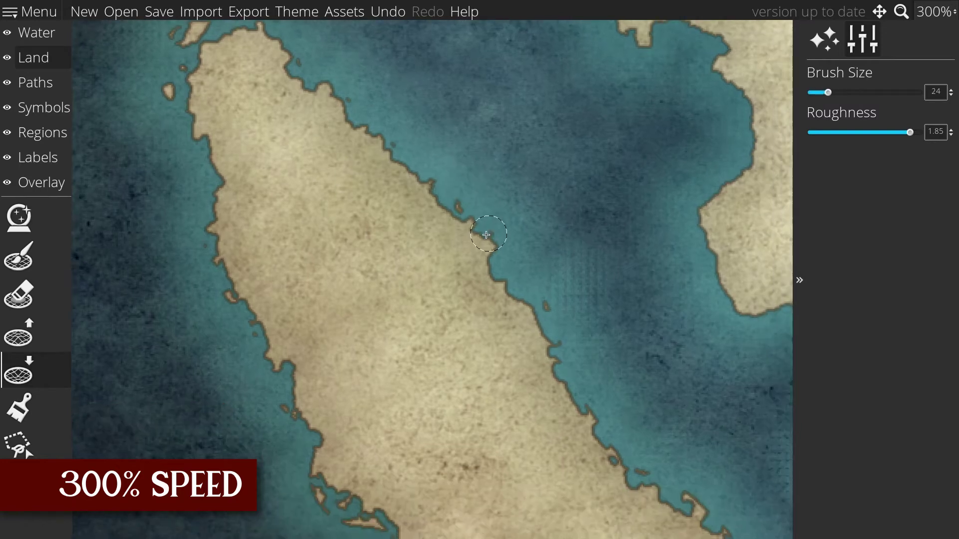
{"action": "scroll", "coordinate": [454, 245], "scroll_direction": "down", "scroll_amount": 3}
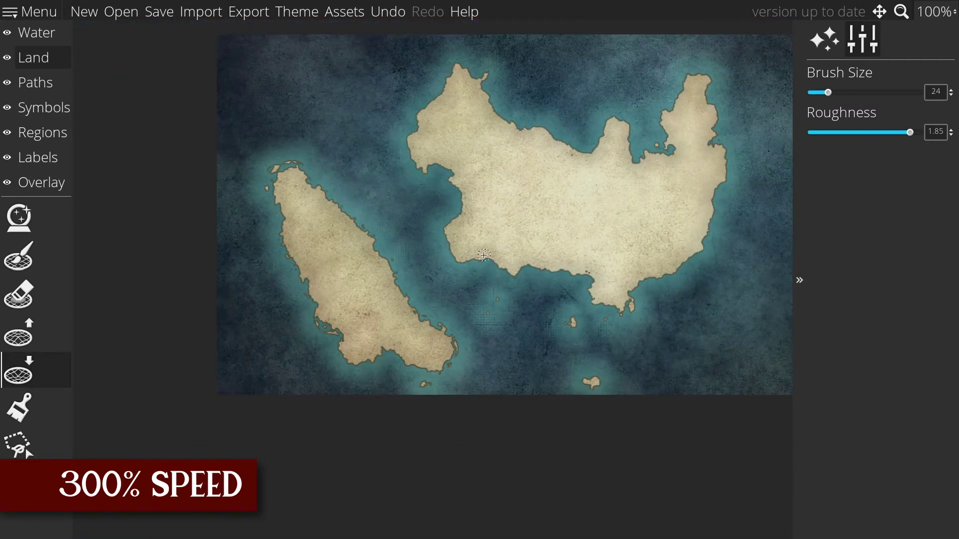
{"action": "key", "text": "b"}
{"action": "mouse_move", "coordinate": [302, 204]}
{"action": "left_mouse_down"}
{"action": "mouse_move", "coordinate": [320, 150]}
{"action": "mouse_move", "coordinate": [285, 158]}
{"action": "left_mouse_up"}
{"action": "key", "text": "l"}
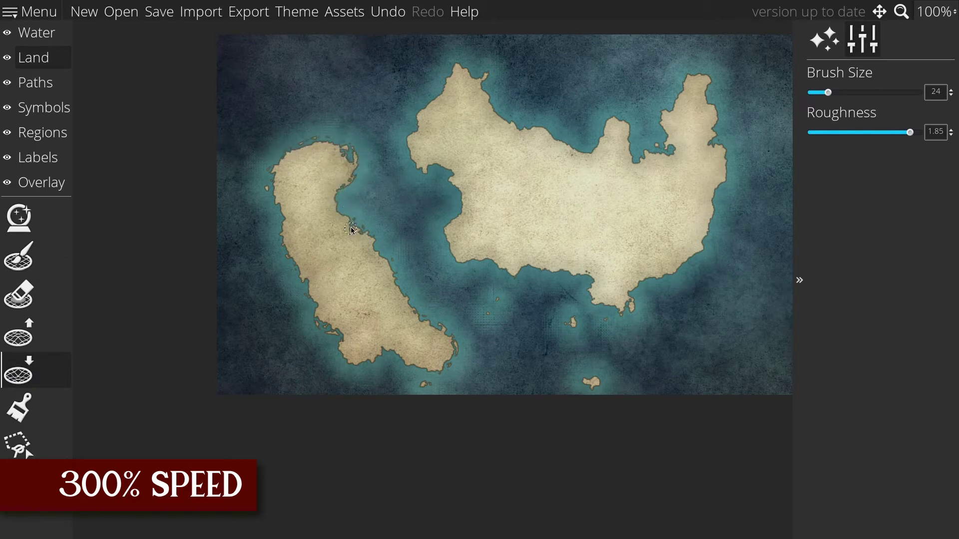
{"action": "mouse_move", "coordinate": [328, 214]}
{"action": "left_mouse_down"}
{"action": "mouse_move", "coordinate": [314, 210]}
{"action": "mouse_move", "coordinate": [325, 198]}
{"action": "left_mouse_up"}
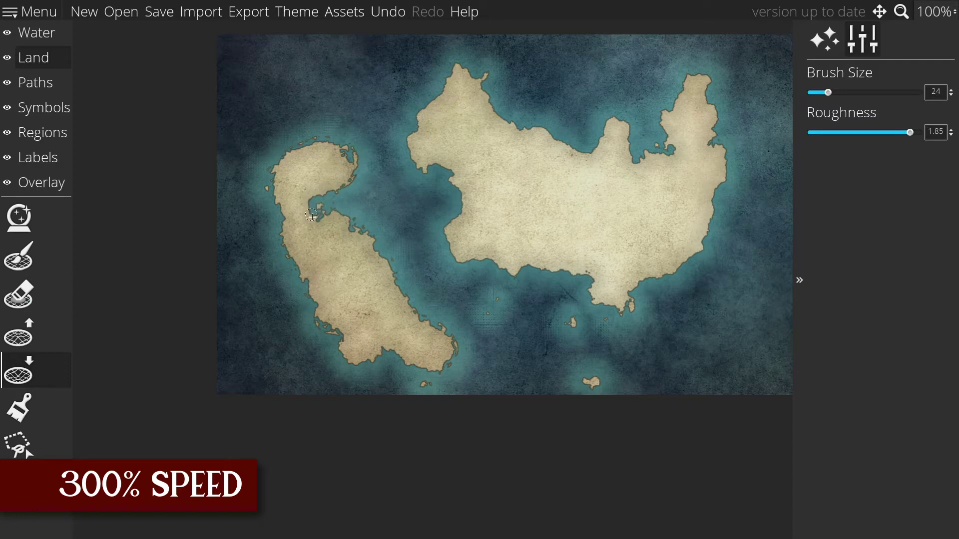
Step: Pan the view left and down with the arrow keys to frame both islands
{"action": "key", "text": "Right"}
{"action": "key", "text": "Up"}
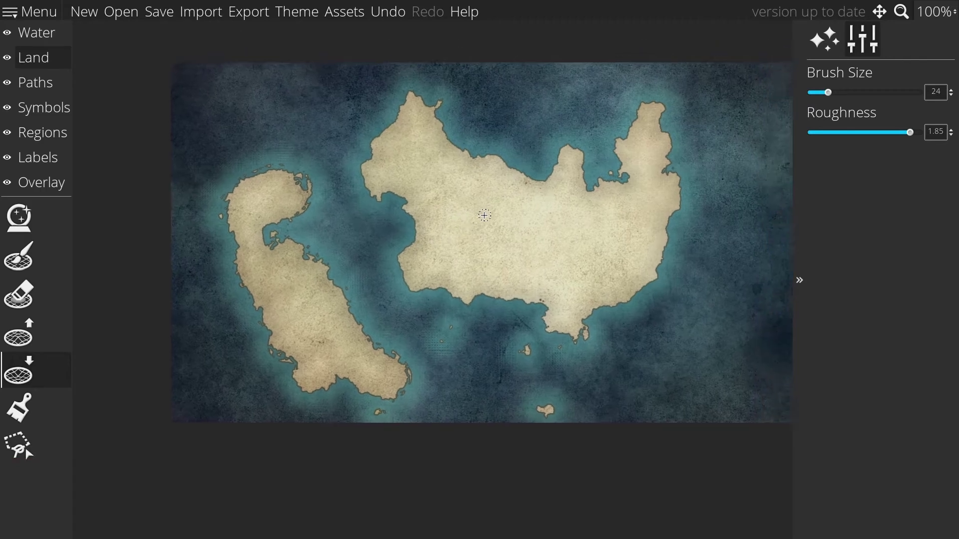
{"action": "key", "text": "Right"}
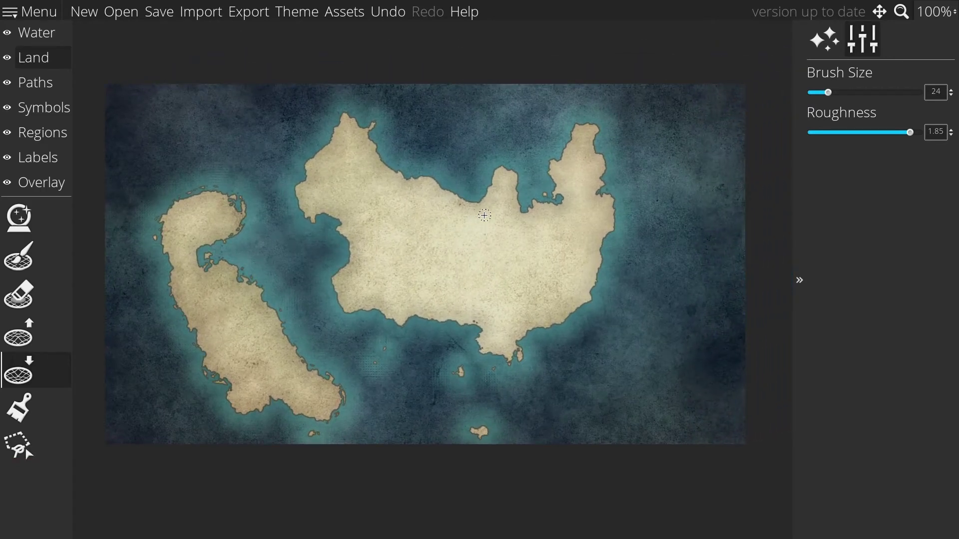
Step: Preview the Worn, Adventure, Paper and Imagination themes by applying each in turn
{"action": "left_click", "coordinate": [293, 12]}
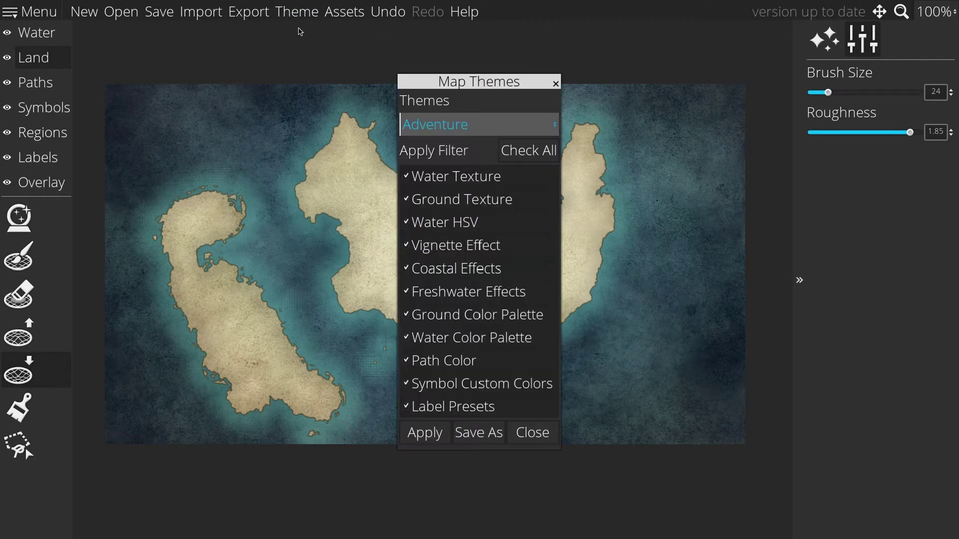
{"action": "left_click", "coordinate": [546, 128]}
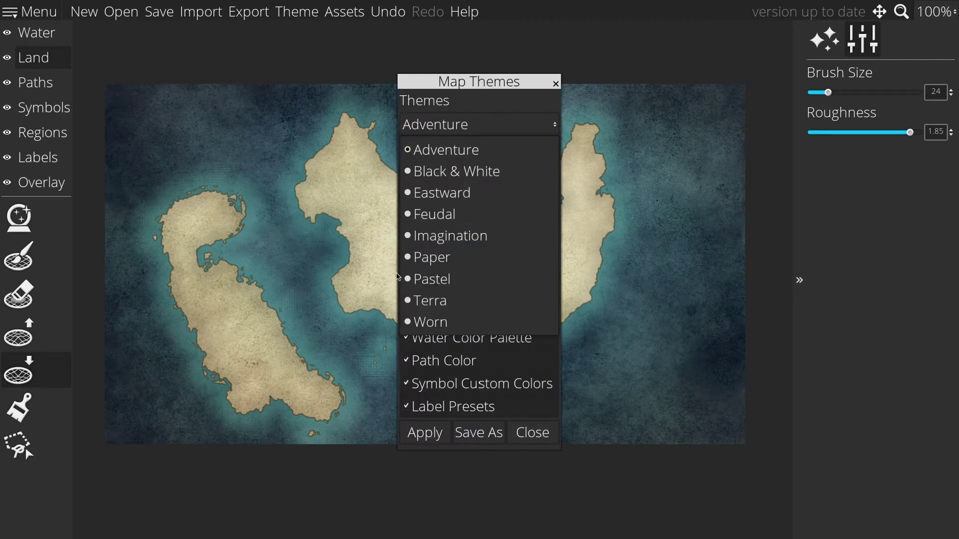
{"action": "left_click", "coordinate": [431, 322]}
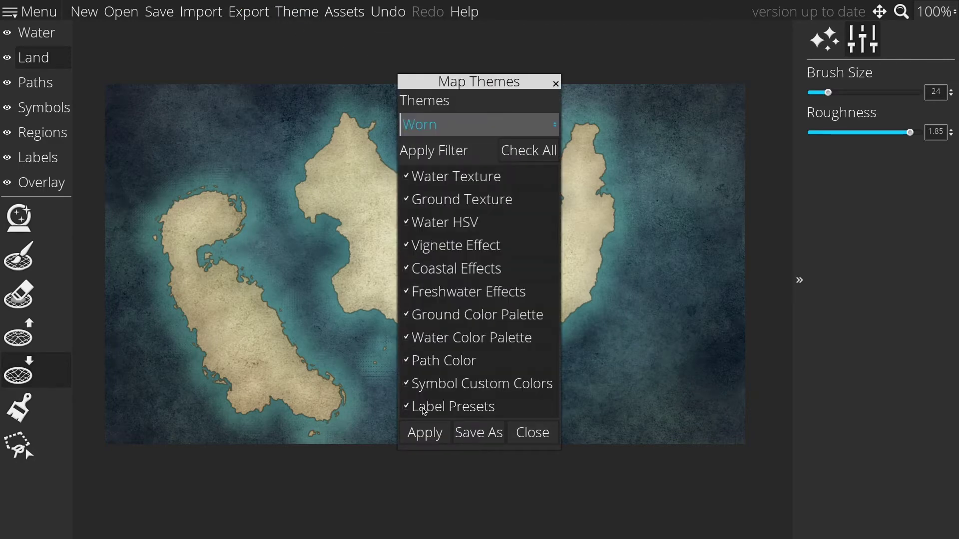
{"action": "left_click", "coordinate": [424, 432]}
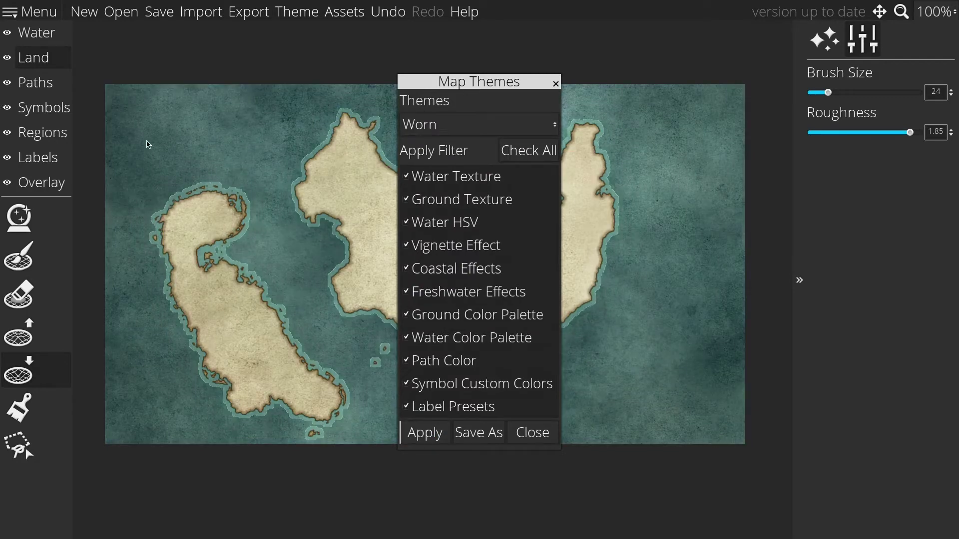
{"action": "left_click", "coordinate": [447, 124]}
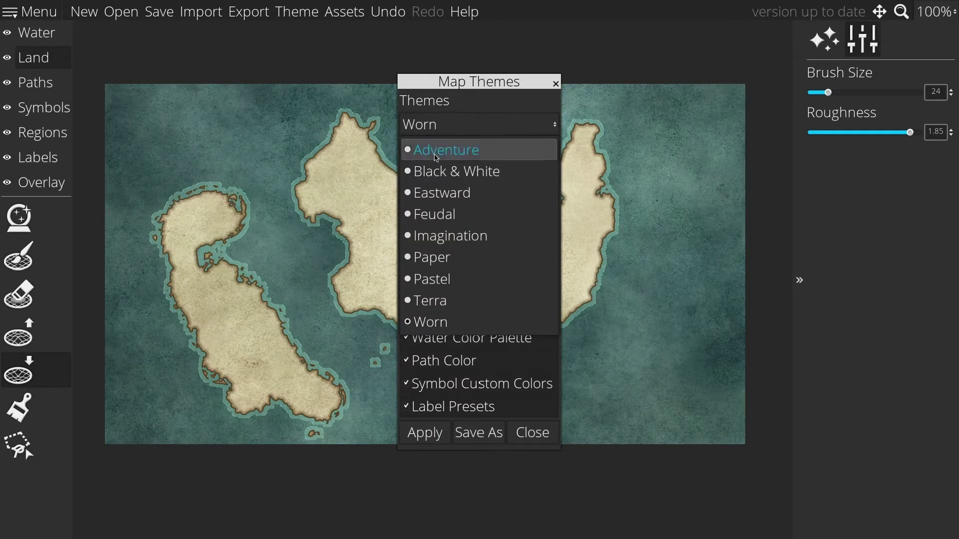
{"action": "left_click", "coordinate": [435, 153]}
{"action": "left_click", "coordinate": [424, 433]}
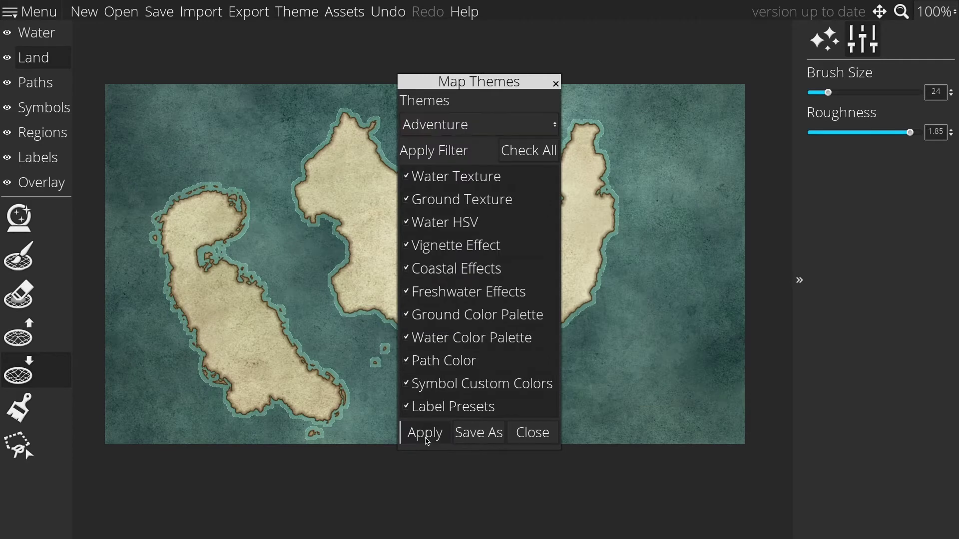
{"action": "left_click", "coordinate": [478, 128]}
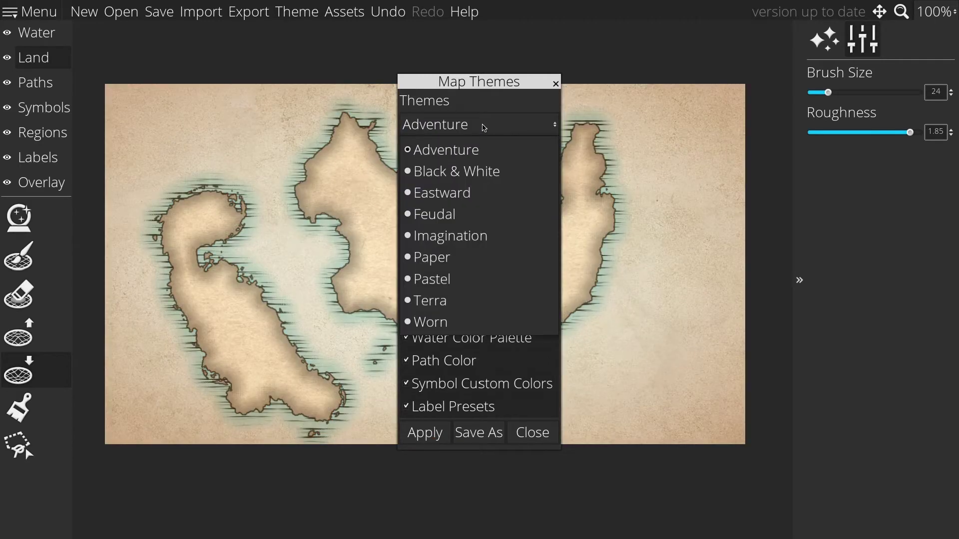
{"action": "left_click", "coordinate": [432, 257]}
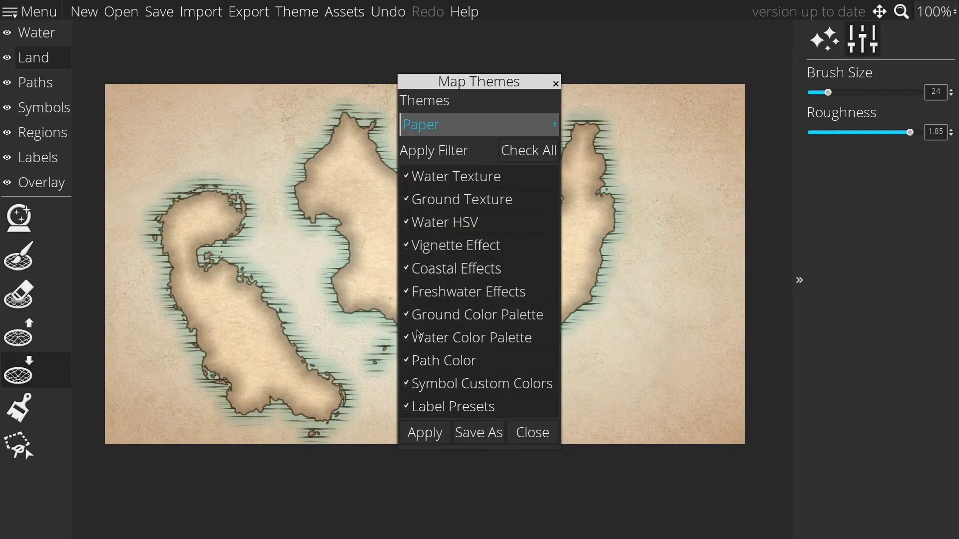
{"action": "left_click", "coordinate": [423, 431]}
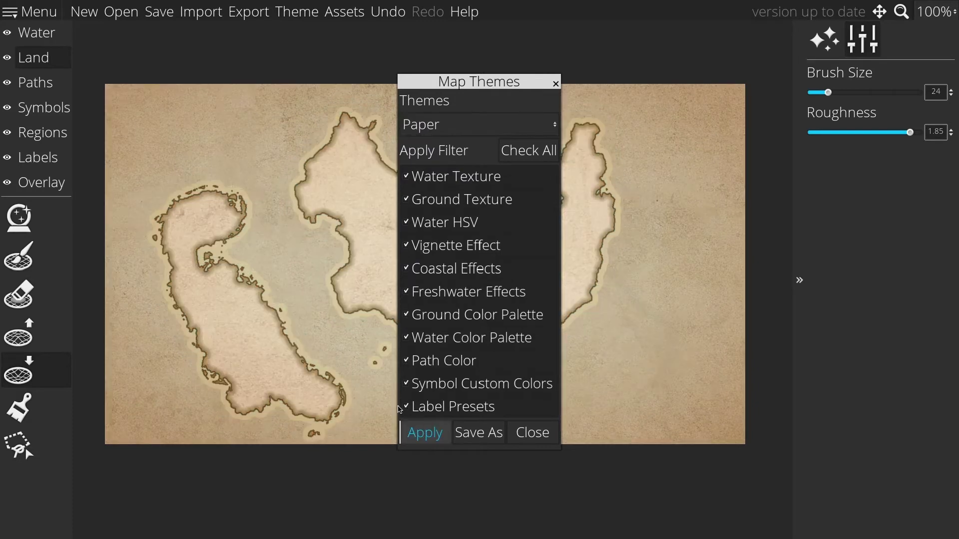
{"action": "left_click", "coordinate": [473, 125]}
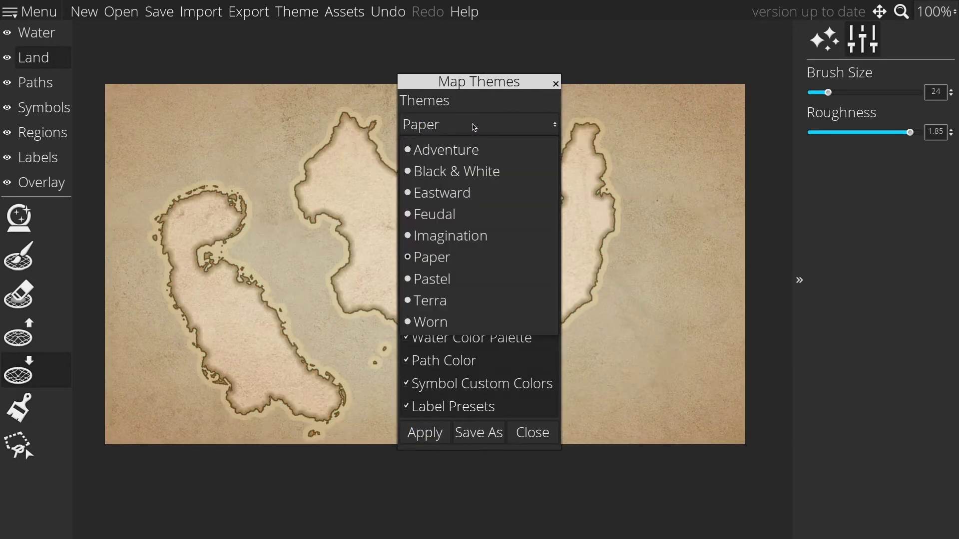
{"action": "left_click", "coordinate": [439, 242]}
{"action": "left_click", "coordinate": [433, 434]}
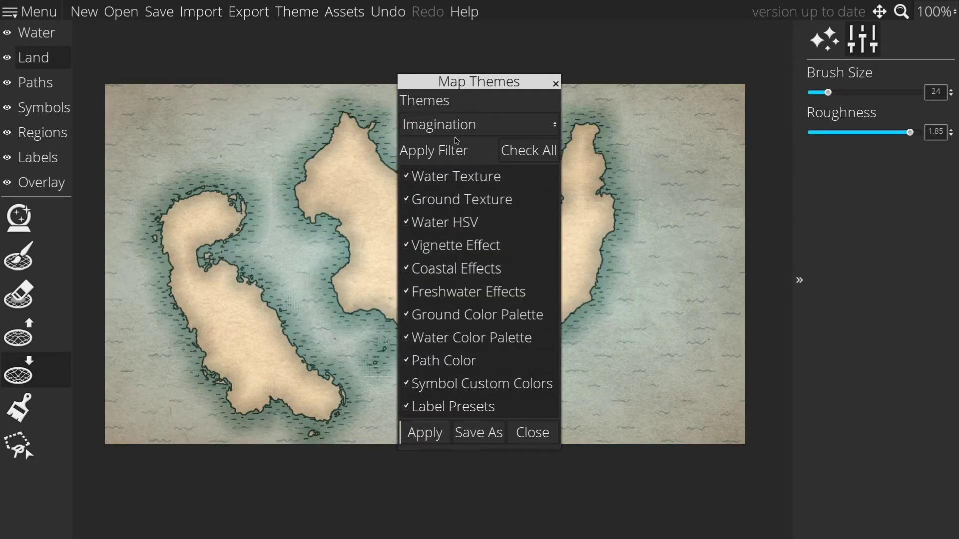
Step: Apply the Pastel theme and close the theme settings
{"action": "left_click", "coordinate": [440, 126]}
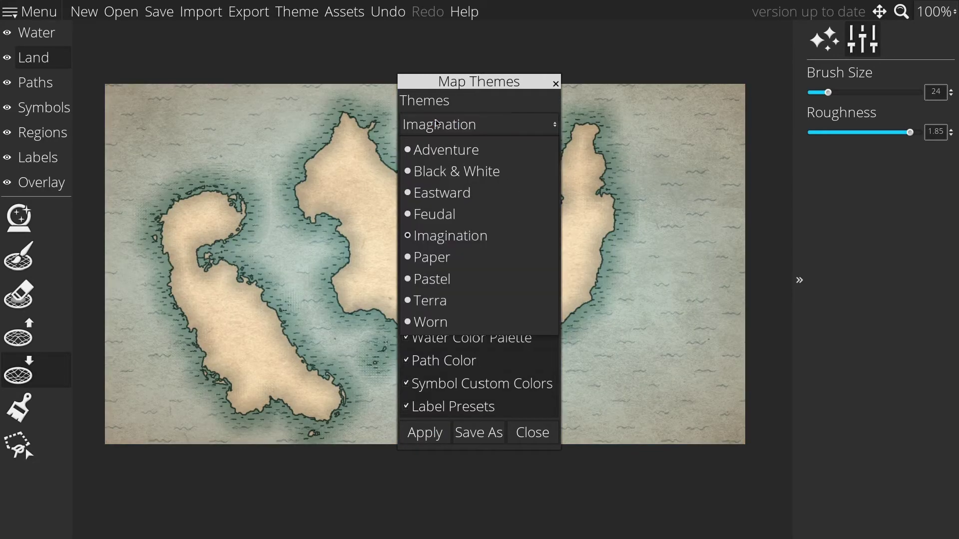
{"action": "left_click", "coordinate": [441, 282]}
{"action": "left_click", "coordinate": [419, 434]}
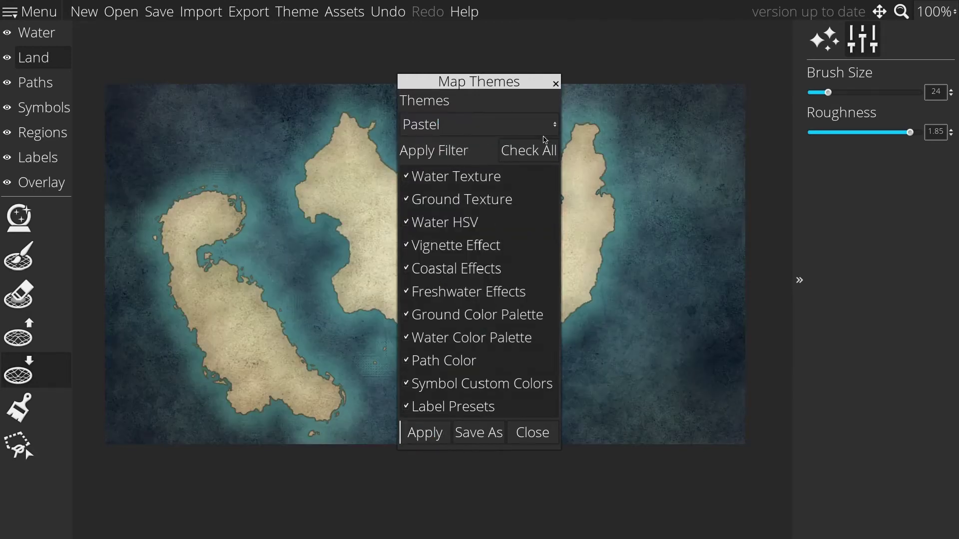
{"action": "left_click", "coordinate": [533, 433]}
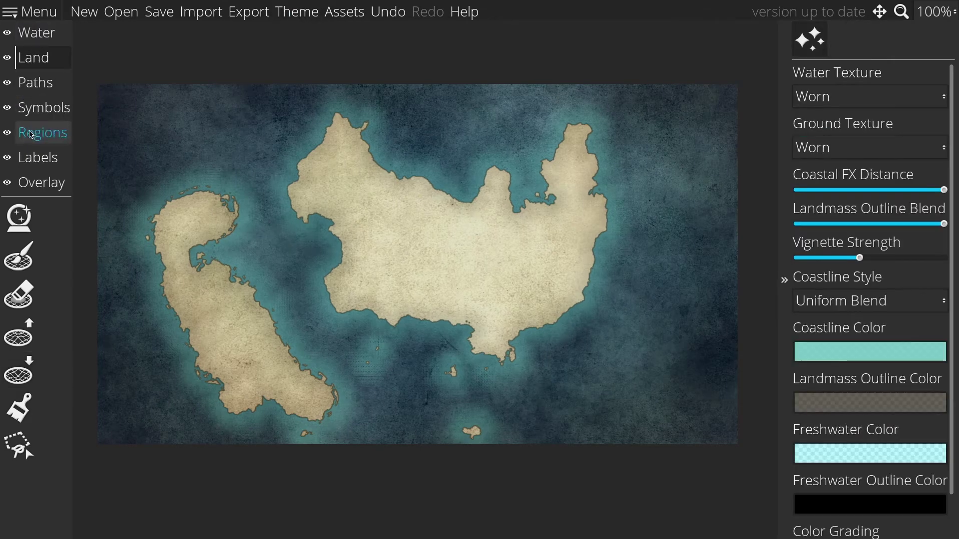
Step: Add bright green 8ddf48 as a manual colour for the Paint Land tool
{"action": "left_click", "coordinate": [18, 412]}
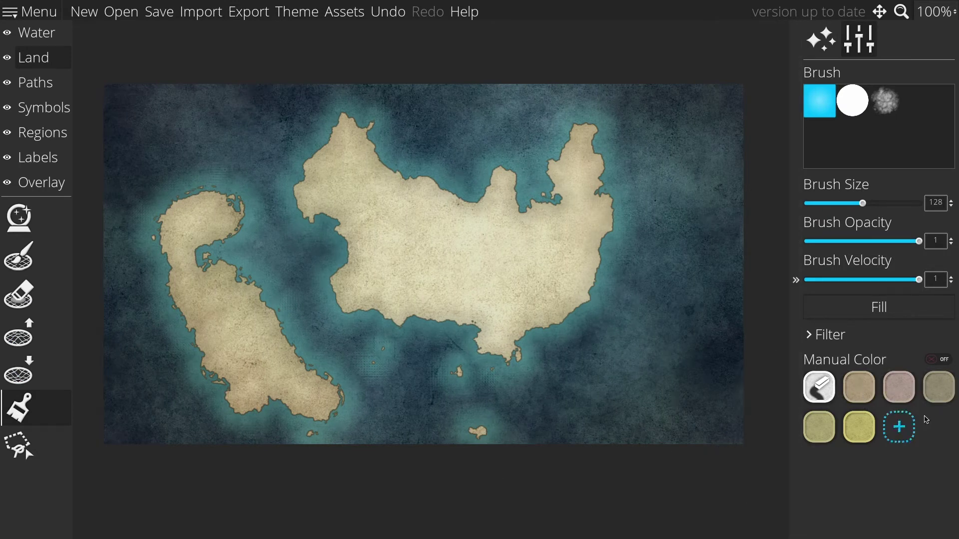
{"action": "left_click", "coordinate": [901, 428]}
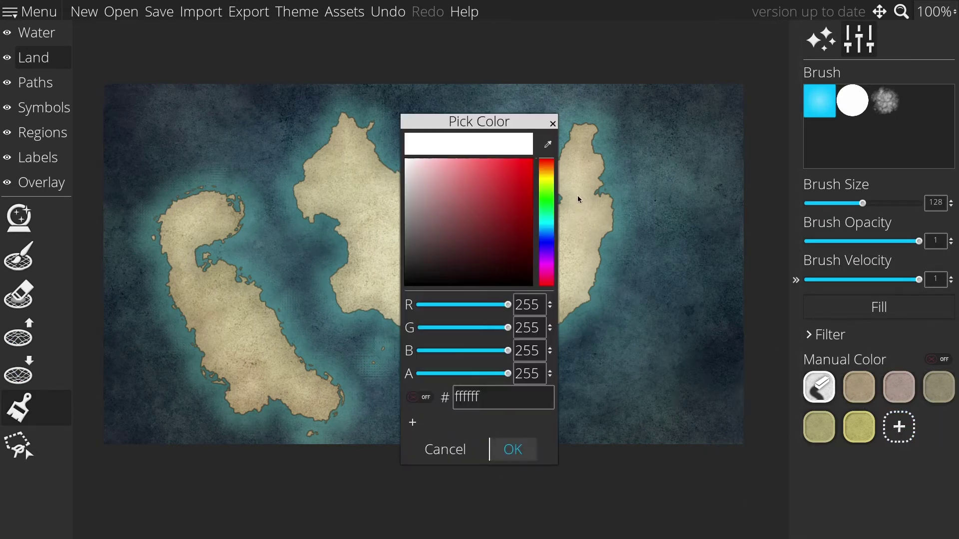
{"action": "left_click", "coordinate": [542, 190]}
{"action": "left_click_drag", "start_coordinate": [475, 189], "coordinate": [492, 174]}
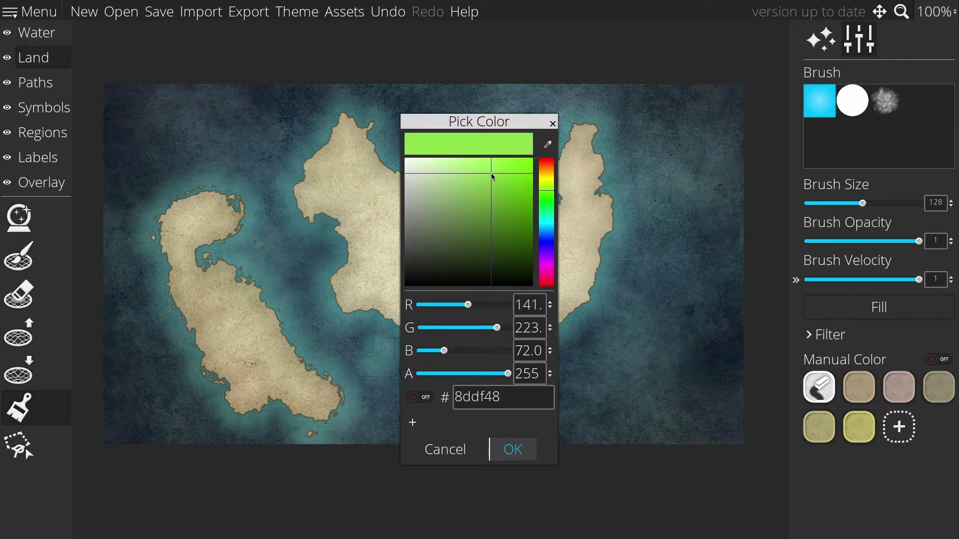
{"action": "left_click", "coordinate": [510, 452]}
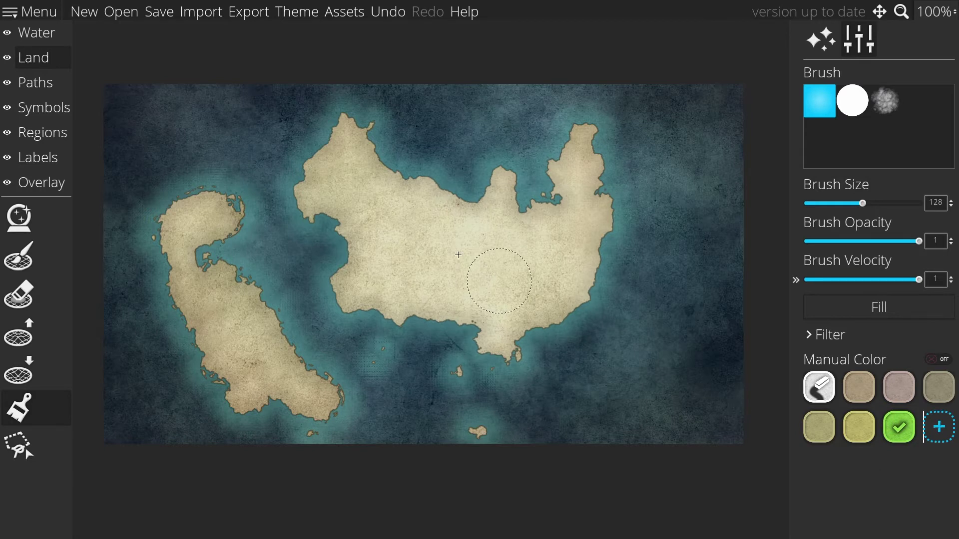
Step: Lower brush opacity to 0.43 and tint the island's lower-right land yellow-green
{"action": "scroll", "coordinate": [385, 245], "scroll_direction": "down", "scroll_amount": 4}
{"action": "scroll", "coordinate": [347, 233], "scroll_direction": "down", "scroll_amount": 8}
{"action": "left_click_drag", "start_coordinate": [917, 243], "coordinate": [850, 241]}
{"action": "mouse_move", "coordinate": [350, 226]}
{"action": "left_mouse_down"}
{"action": "mouse_move", "coordinate": [429, 227]}
{"action": "mouse_move", "coordinate": [400, 249]}
{"action": "mouse_move", "coordinate": [420, 235]}
{"action": "mouse_move", "coordinate": [441, 247]}
{"action": "mouse_move", "coordinate": [435, 234]}
{"action": "mouse_move", "coordinate": [455, 233]}
{"action": "left_mouse_up"}
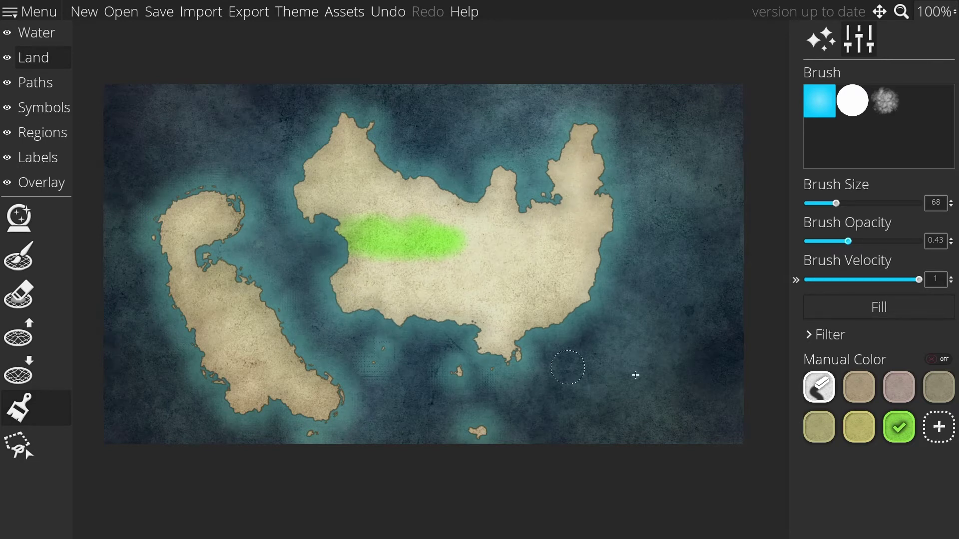
{"action": "left_click", "coordinate": [858, 427]}
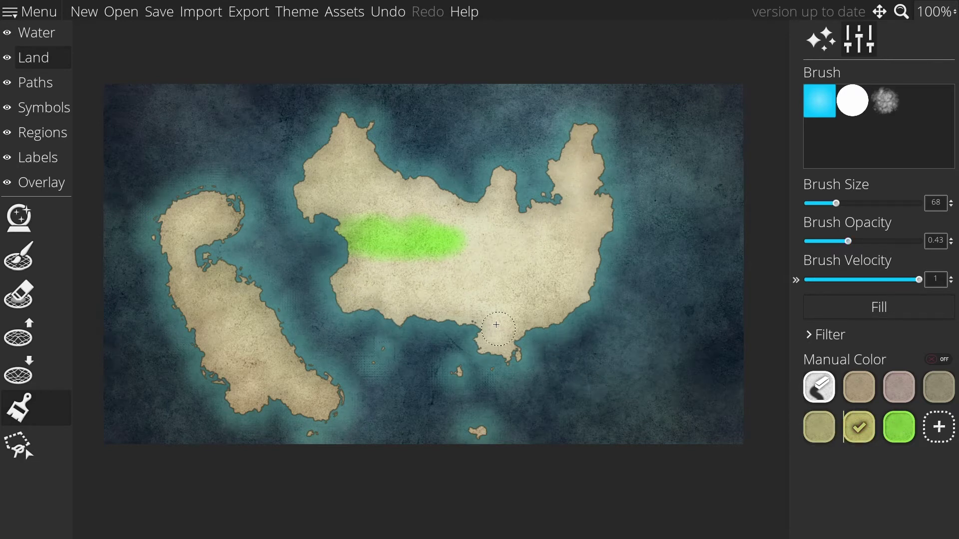
{"action": "mouse_move", "coordinate": [495, 322]}
{"action": "left_mouse_down"}
{"action": "mouse_move", "coordinate": [585, 285]}
{"action": "mouse_move", "coordinate": [526, 316]}
{"action": "mouse_move", "coordinate": [527, 297]}
{"action": "mouse_move", "coordinate": [542, 309]}
{"action": "mouse_move", "coordinate": [587, 268]}
{"action": "mouse_move", "coordinate": [559, 271]}
{"action": "mouse_move", "coordinate": [521, 309]}
{"action": "mouse_move", "coordinate": [560, 288]}
{"action": "mouse_move", "coordinate": [585, 253]}
{"action": "mouse_move", "coordinate": [514, 316]}
{"action": "mouse_move", "coordinate": [546, 291]}
{"action": "mouse_move", "coordinate": [514, 290]}
{"action": "left_mouse_up"}
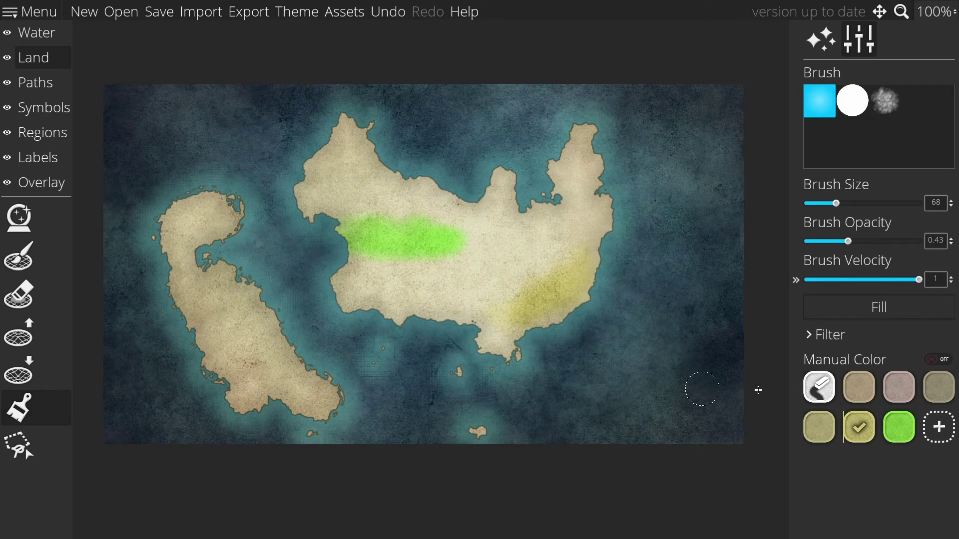
Step: Paint tan over the upper-right land and bright green along the south coast and northern peninsula
{"action": "left_click", "coordinate": [859, 387]}
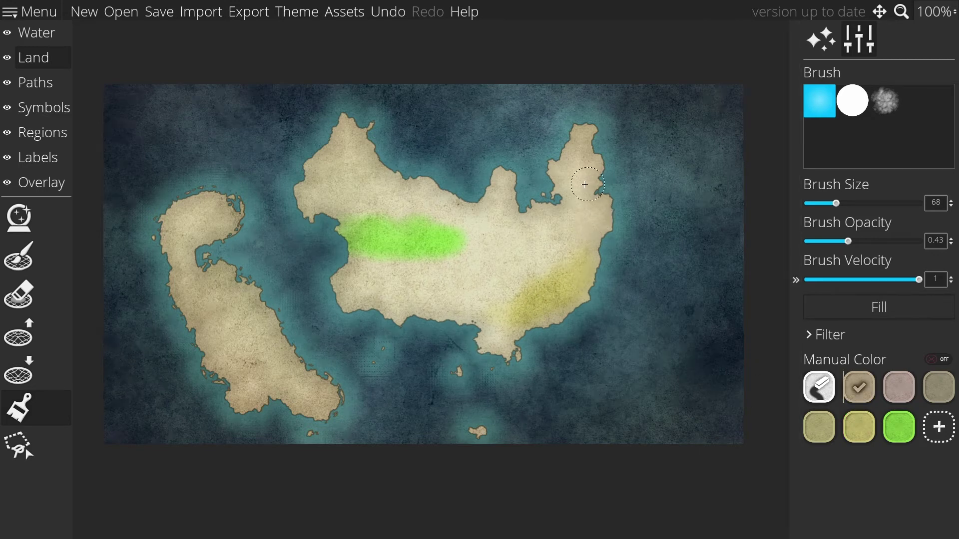
{"action": "mouse_move", "coordinate": [583, 183]}
{"action": "left_mouse_down"}
{"action": "mouse_move", "coordinate": [577, 145]}
{"action": "mouse_move", "coordinate": [585, 216]}
{"action": "mouse_move", "coordinate": [567, 212]}
{"action": "mouse_move", "coordinate": [518, 270]}
{"action": "mouse_move", "coordinate": [463, 291]}
{"action": "mouse_move", "coordinate": [382, 297]}
{"action": "mouse_move", "coordinate": [337, 282]}
{"action": "mouse_move", "coordinate": [460, 272]}
{"action": "mouse_move", "coordinate": [392, 284]}
{"action": "mouse_move", "coordinate": [518, 263]}
{"action": "mouse_move", "coordinate": [560, 236]}
{"action": "mouse_move", "coordinate": [583, 163]}
{"action": "mouse_move", "coordinate": [458, 319]}
{"action": "mouse_move", "coordinate": [495, 291]}
{"action": "mouse_move", "coordinate": [495, 309]}
{"action": "mouse_move", "coordinate": [481, 292]}
{"action": "mouse_move", "coordinate": [458, 291]}
{"action": "mouse_move", "coordinate": [479, 283]}
{"action": "mouse_move", "coordinate": [454, 281]}
{"action": "left_mouse_up"}
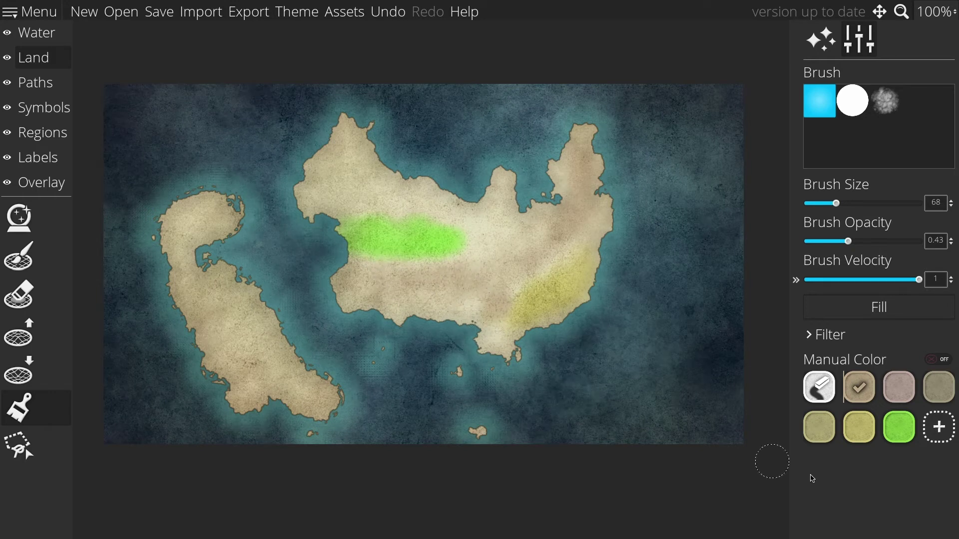
{"action": "left_click", "coordinate": [899, 425]}
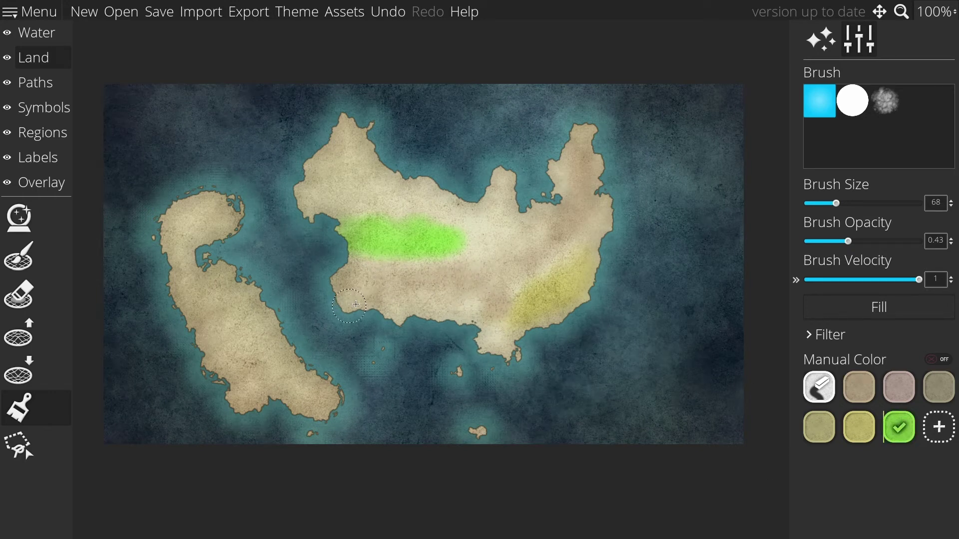
{"action": "left_click_drag", "start_coordinate": [410, 314], "coordinate": [354, 298]}
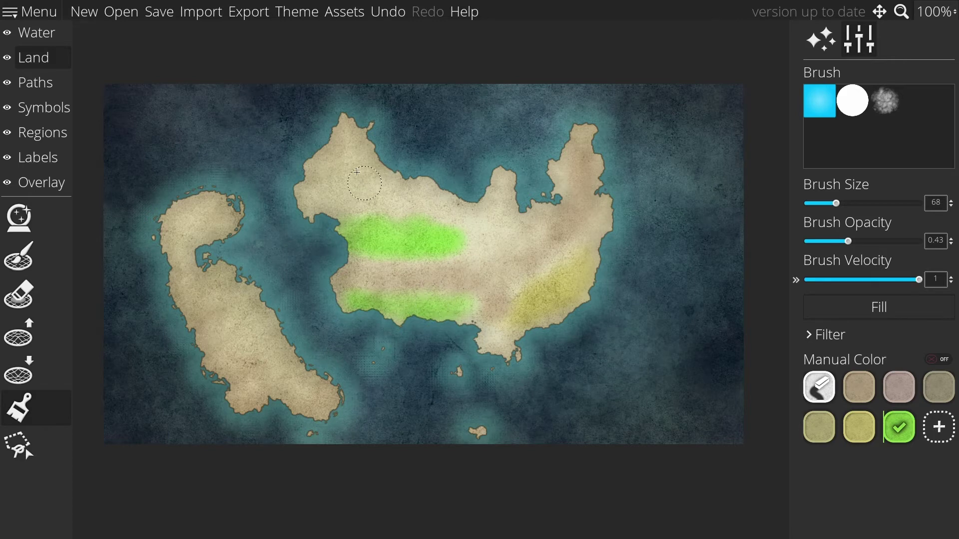
{"action": "mouse_move", "coordinate": [342, 147]}
{"action": "left_mouse_down"}
{"action": "mouse_move", "coordinate": [357, 188]}
{"action": "mouse_move", "coordinate": [377, 185]}
{"action": "mouse_move", "coordinate": [334, 171]}
{"action": "mouse_move", "coordinate": [315, 193]}
{"action": "mouse_move", "coordinate": [357, 212]}
{"action": "left_mouse_up"}
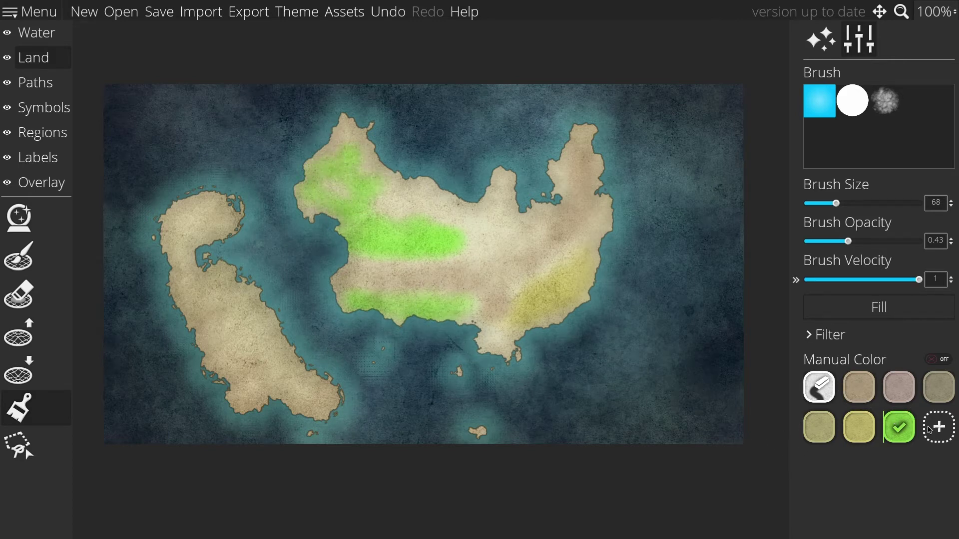
Step: Add pale green d5f3bc and wash it over the northern peninsula and north coast
{"action": "left_click", "coordinate": [931, 429]}
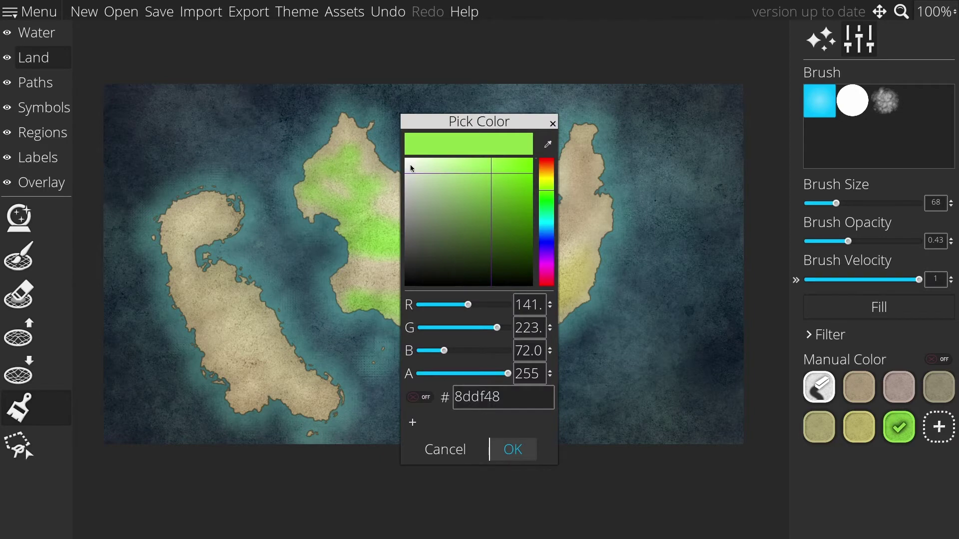
{"action": "left_click", "coordinate": [434, 165]}
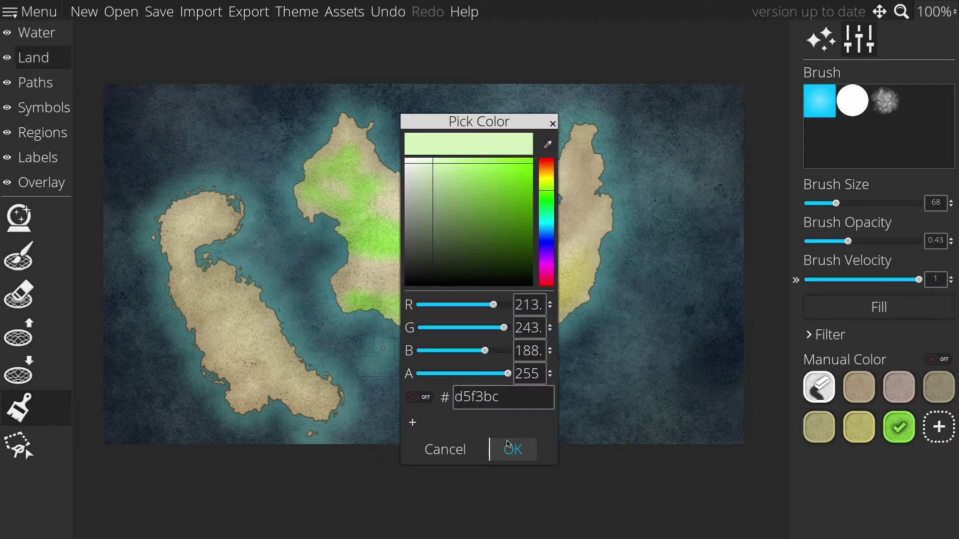
{"action": "left_click", "coordinate": [510, 448]}
{"action": "mouse_move", "coordinate": [347, 158]}
{"action": "left_mouse_down"}
{"action": "mouse_move", "coordinate": [325, 136]}
{"action": "mouse_move", "coordinate": [365, 125]}
{"action": "mouse_move", "coordinate": [360, 145]}
{"action": "mouse_move", "coordinate": [311, 156]}
{"action": "mouse_move", "coordinate": [380, 170]}
{"action": "mouse_move", "coordinate": [363, 185]}
{"action": "mouse_move", "coordinate": [511, 179]}
{"action": "left_mouse_up"}
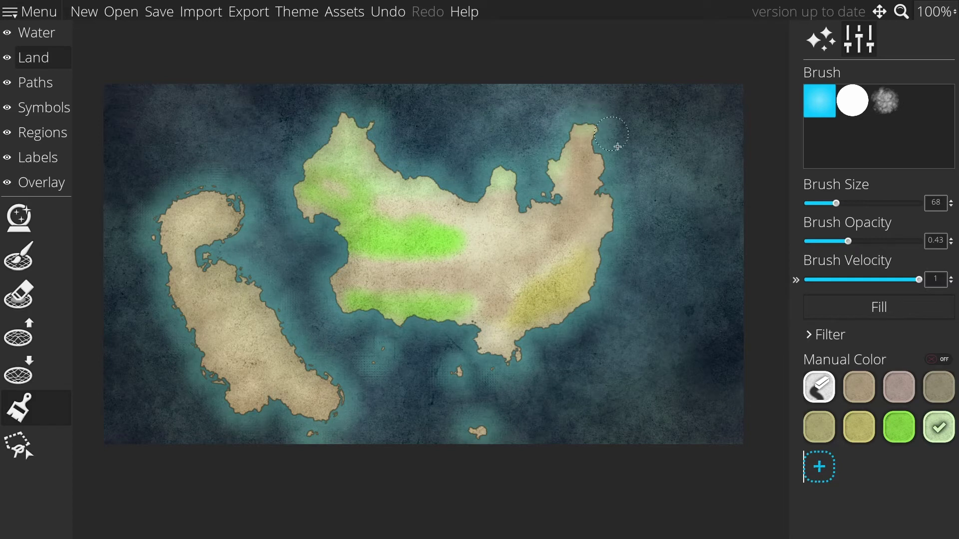
{"action": "mouse_move", "coordinate": [601, 159]}
{"action": "left_mouse_down"}
{"action": "mouse_move", "coordinate": [289, 149]}
{"action": "mouse_move", "coordinate": [361, 186]}
{"action": "mouse_move", "coordinate": [319, 178]}
{"action": "mouse_move", "coordinate": [327, 184]}
{"action": "mouse_move", "coordinate": [431, 196]}
{"action": "mouse_move", "coordinate": [362, 202]}
{"action": "mouse_move", "coordinate": [474, 210]}
{"action": "left_mouse_up"}
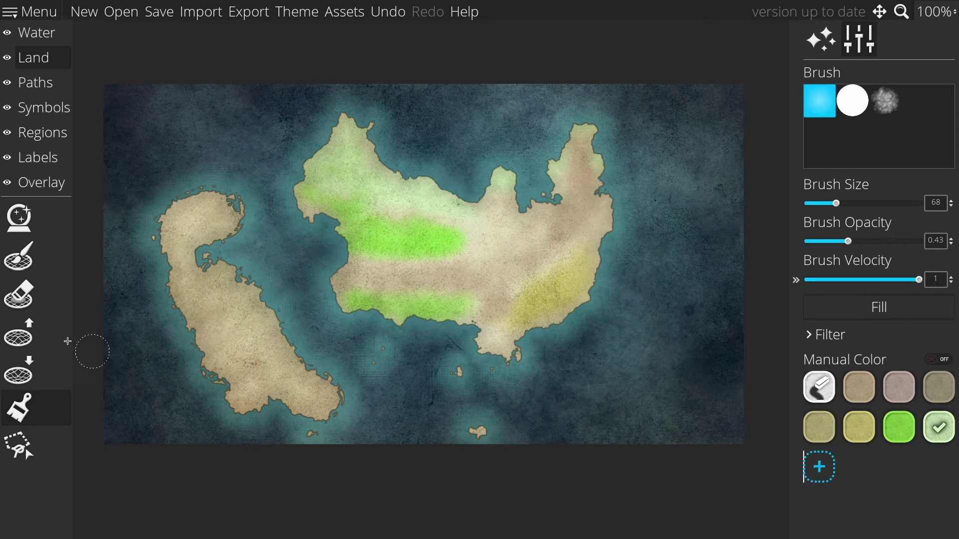
Step: Choose a mountain symbol and paint mountains down the northeast peninsula
{"action": "left_click", "coordinate": [29, 91]}
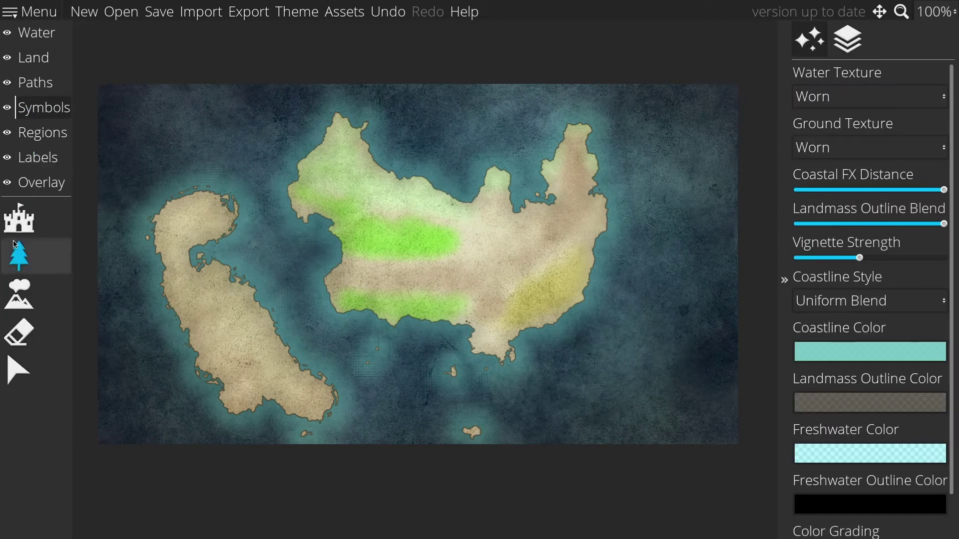
{"action": "left_click", "coordinate": [19, 298]}
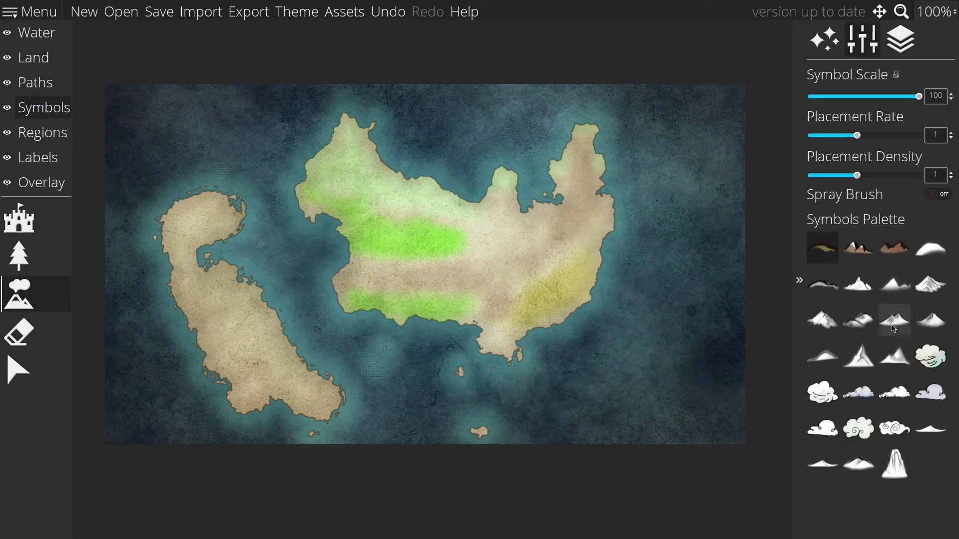
{"action": "left_click", "coordinate": [930, 285]}
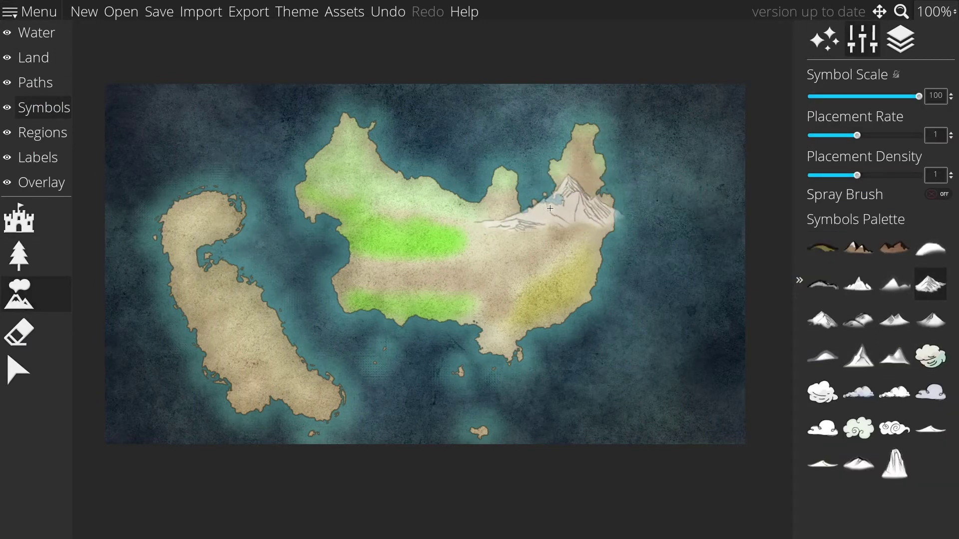
{"action": "scroll", "coordinate": [553, 209], "scroll_direction": "down", "scroll_amount": 6}
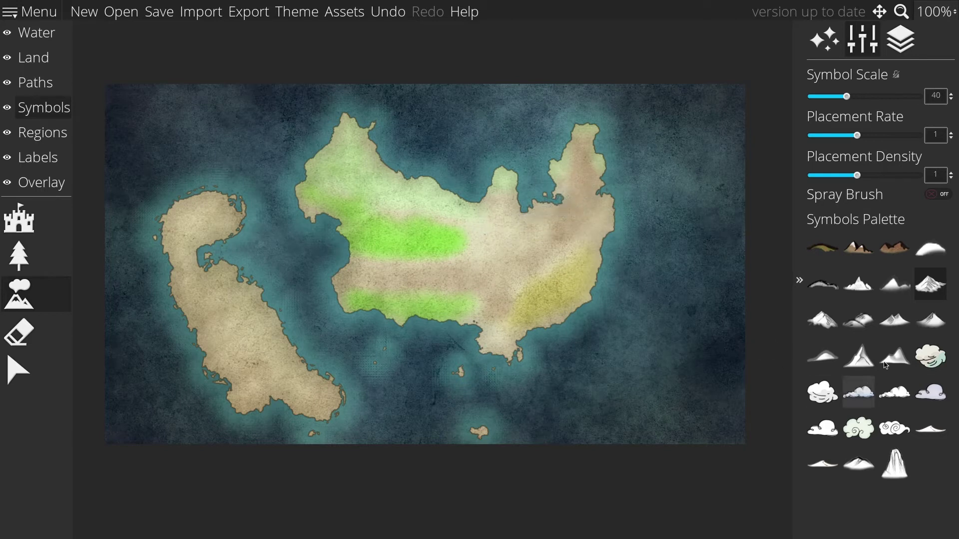
{"action": "left_click", "coordinate": [822, 323]}
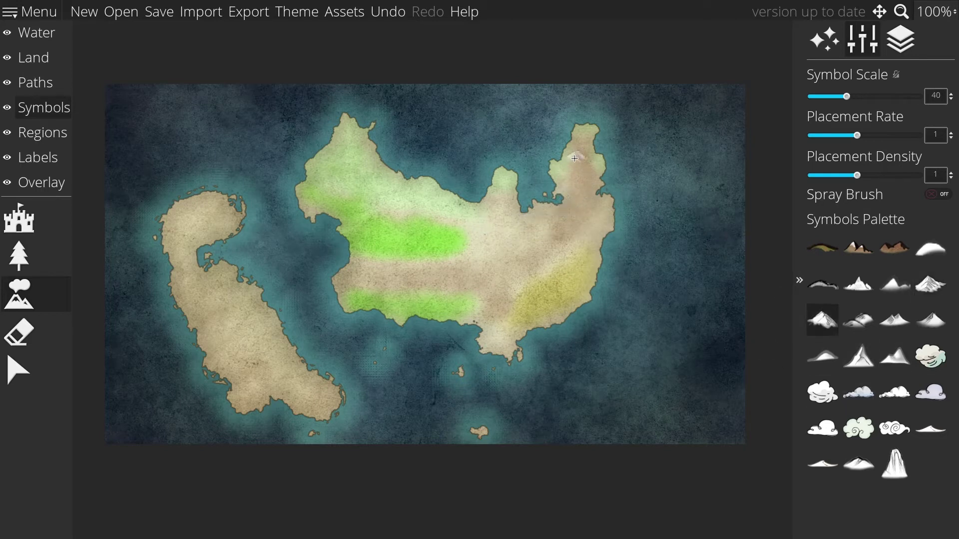
{"action": "scroll", "coordinate": [580, 170], "scroll_direction": "up", "scroll_amount": 3}
{"action": "scroll", "coordinate": [579, 169], "scroll_direction": "down", "scroll_amount": 1}
{"action": "scroll", "coordinate": [587, 186], "scroll_direction": "down", "scroll_amount": 1}
{"action": "mouse_move", "coordinate": [579, 151]}
{"action": "left_mouse_down"}
{"action": "mouse_move", "coordinate": [572, 216]}
{"action": "mouse_move", "coordinate": [472, 275]}
{"action": "mouse_move", "coordinate": [354, 272]}
{"action": "left_mouse_up"}
Step: Stamp more mountains across the island's centre
{"action": "scroll", "coordinate": [572, 216], "scroll_direction": "up", "scroll_amount": 1}
{"action": "scroll", "coordinate": [542, 235], "scroll_direction": "up", "scroll_amount": 2}
{"action": "scroll", "coordinate": [541, 235], "scroll_direction": "up", "scroll_amount": 1}
{"action": "scroll", "coordinate": [454, 271], "scroll_direction": "down", "scroll_amount": 3}
{"action": "scroll", "coordinate": [454, 271], "scroll_direction": "up", "scroll_amount": 1}
{"action": "left_click_drag", "start_coordinate": [465, 292], "coordinate": [494, 298]}
{"action": "scroll", "coordinate": [494, 298], "scroll_direction": "down", "scroll_amount": 1}
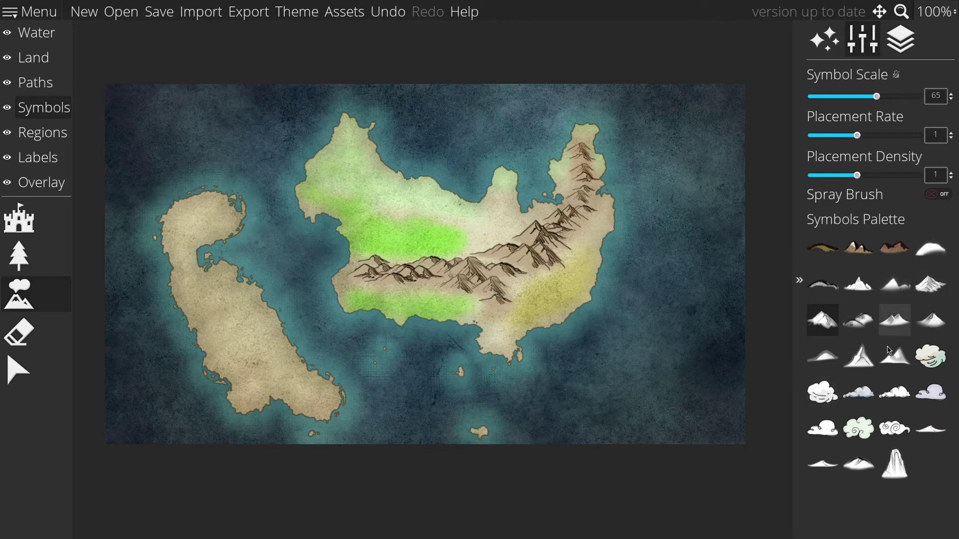
Step: Stamp green hills along the southern green strip and smaller mountains toward the northeast ridge
{"action": "left_click", "coordinate": [862, 325]}
{"action": "scroll", "coordinate": [581, 229], "scroll_direction": "down", "scroll_amount": 5}
{"action": "scroll", "coordinate": [581, 229], "scroll_direction": "up", "scroll_amount": 5}
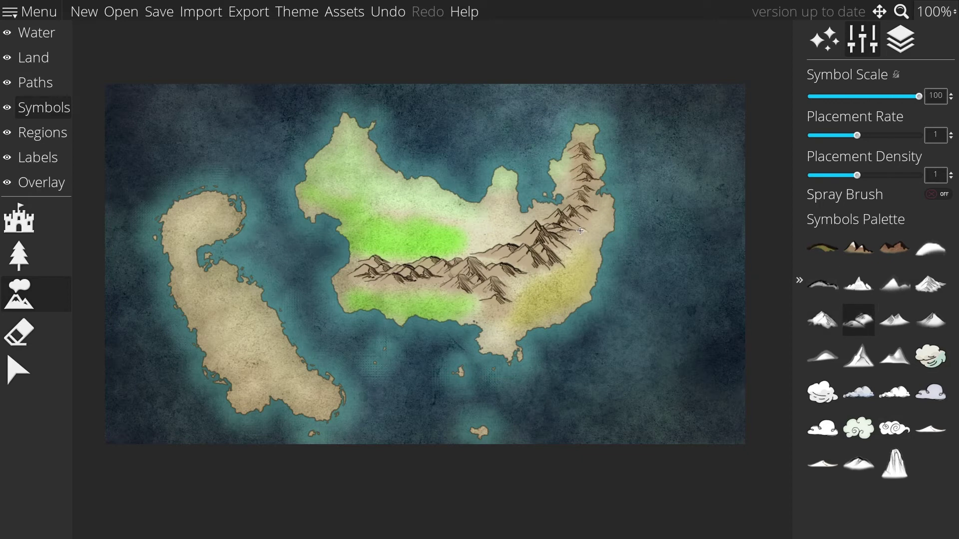
{"action": "left_click_drag", "start_coordinate": [469, 297], "coordinate": [373, 297]}
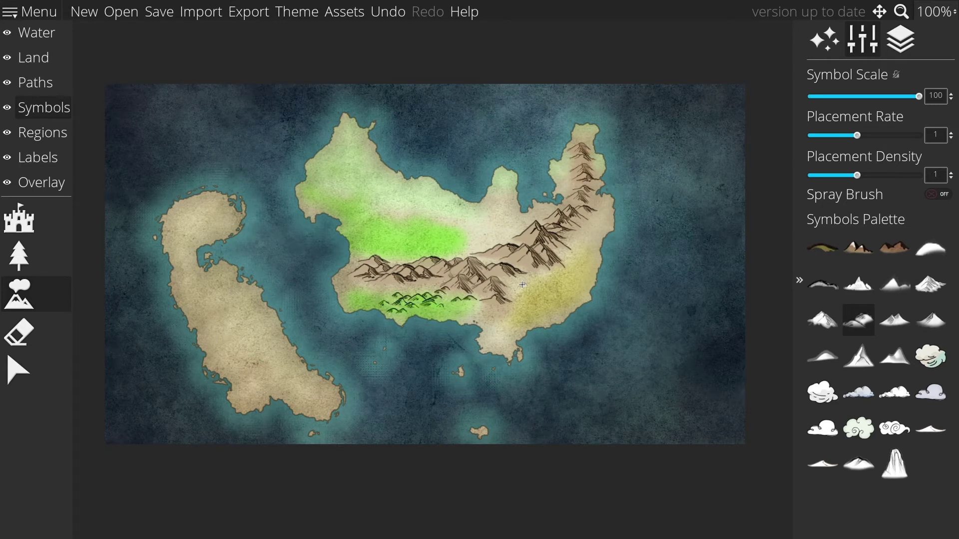
{"action": "mouse_move", "coordinate": [522, 284]}
{"action": "left_mouse_down"}
{"action": "mouse_move", "coordinate": [552, 271]}
{"action": "mouse_move", "coordinate": [594, 222]}
{"action": "mouse_move", "coordinate": [546, 207]}
{"action": "mouse_move", "coordinate": [487, 240]}
{"action": "mouse_move", "coordinate": [506, 209]}
{"action": "mouse_move", "coordinate": [479, 248]}
{"action": "left_mouse_up"}
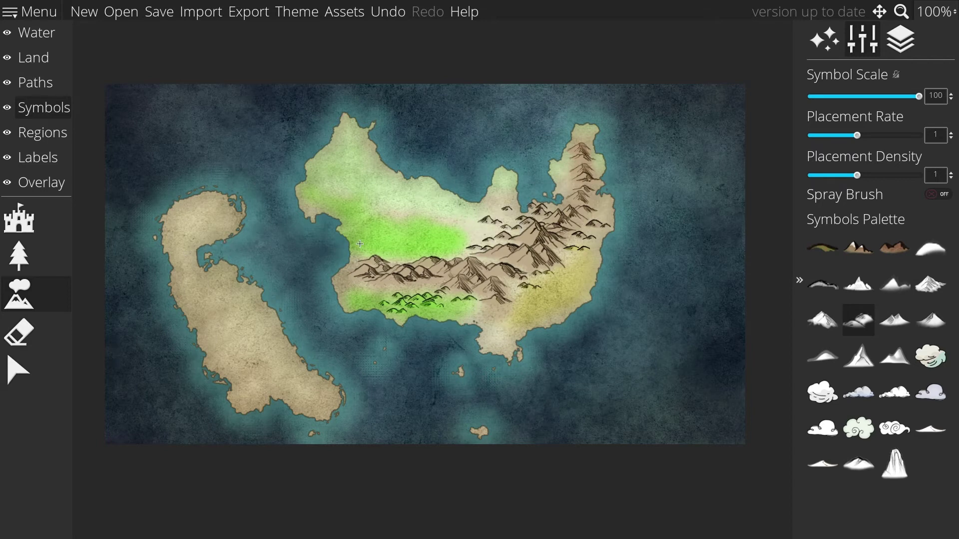
Step: Draw a winding river from the central mountains west across the green lowland to the coast
{"action": "key", "text": "1"}
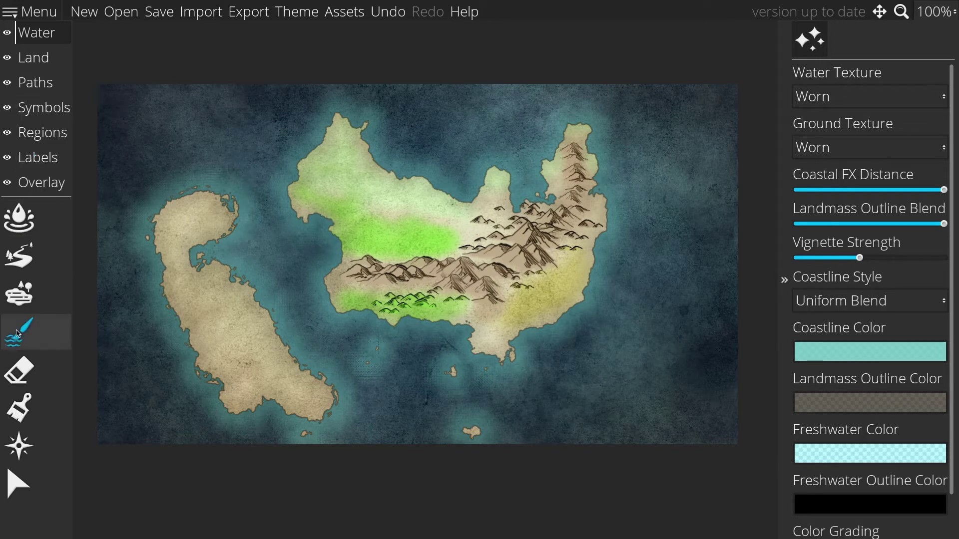
{"action": "left_click", "coordinate": [17, 260]}
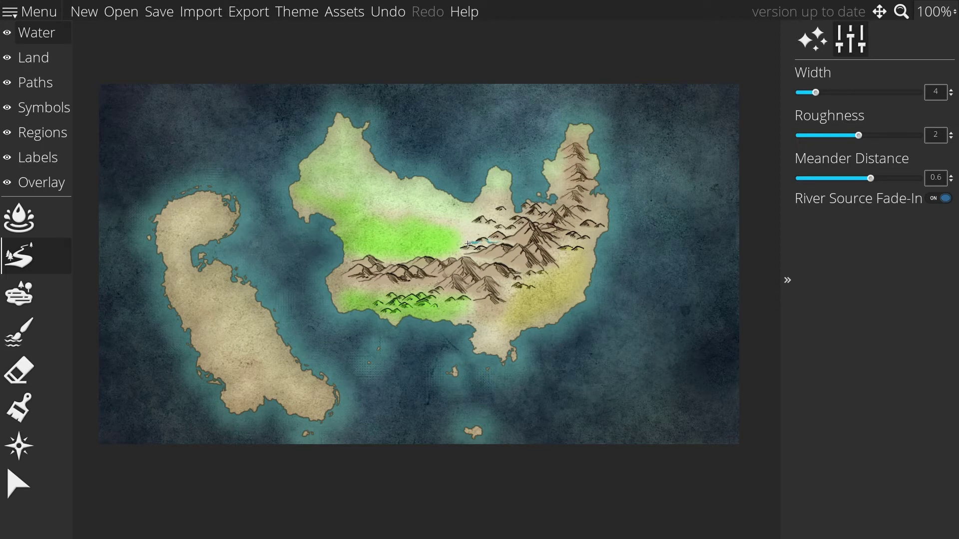
{"action": "scroll", "coordinate": [461, 230], "scroll_direction": "up", "scroll_amount": 3}
{"action": "scroll", "coordinate": [455, 224], "scroll_direction": "down", "scroll_amount": 5}
{"action": "scroll", "coordinate": [452, 219], "scroll_direction": "up", "scroll_amount": 5}
{"action": "scroll", "coordinate": [452, 220], "scroll_direction": "up", "scroll_amount": 1}
{"action": "scroll", "coordinate": [453, 222], "scroll_direction": "down", "scroll_amount": 4}
{"action": "scroll", "coordinate": [454, 223], "scroll_direction": "up", "scroll_amount": 5}
{"action": "scroll", "coordinate": [455, 225], "scroll_direction": "down", "scroll_amount": 4}
{"action": "scroll", "coordinate": [455, 225], "scroll_direction": "down", "scroll_amount": 4}
{"action": "scroll", "coordinate": [455, 225], "scroll_direction": "up", "scroll_amount": 8}
{"action": "scroll", "coordinate": [455, 225], "scroll_direction": "down", "scroll_amount": 3}
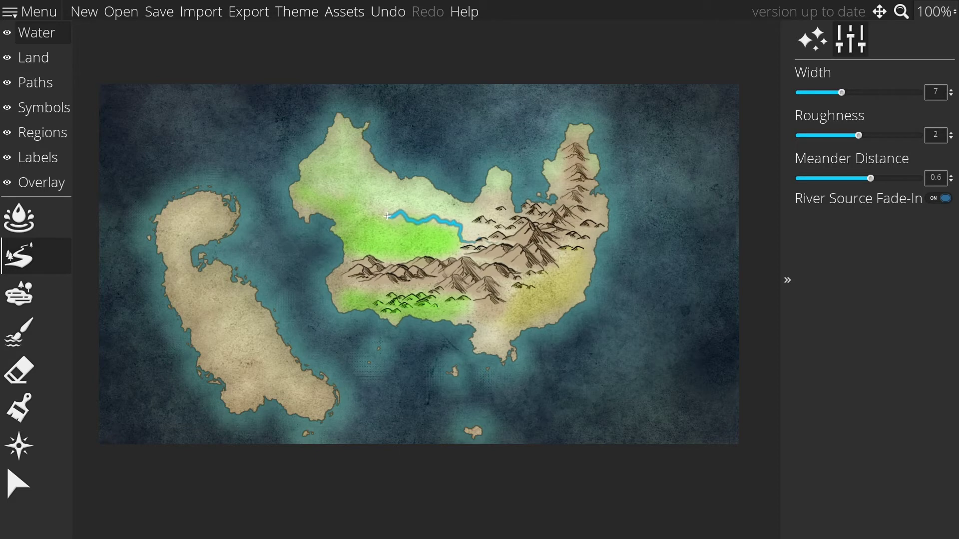
{"action": "scroll", "coordinate": [386, 216], "scroll_direction": "down", "scroll_amount": 3}
{"action": "left_click", "coordinate": [332, 222]}
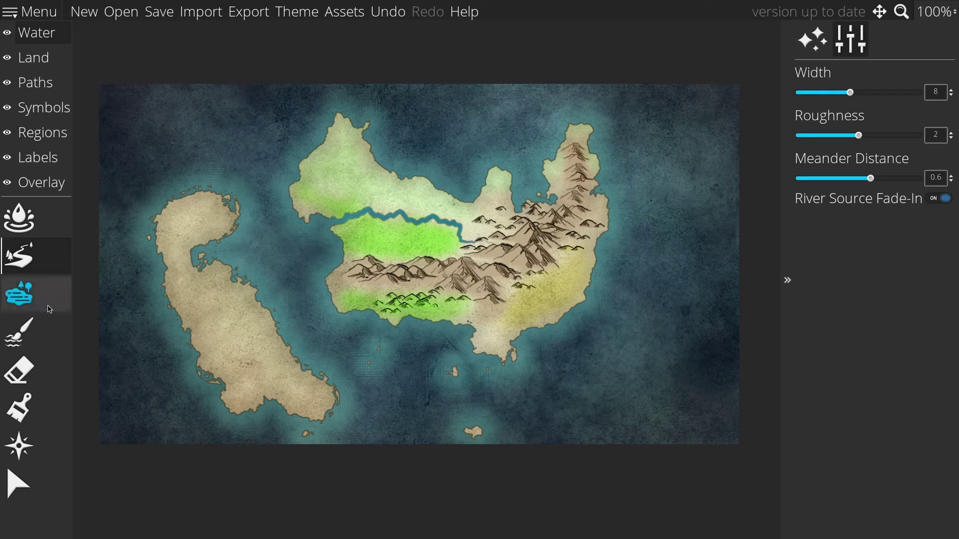
Step: Paint a small freshwater lake at the river's eastern end beside the central mountains
{"action": "left_click", "coordinate": [22, 307]}
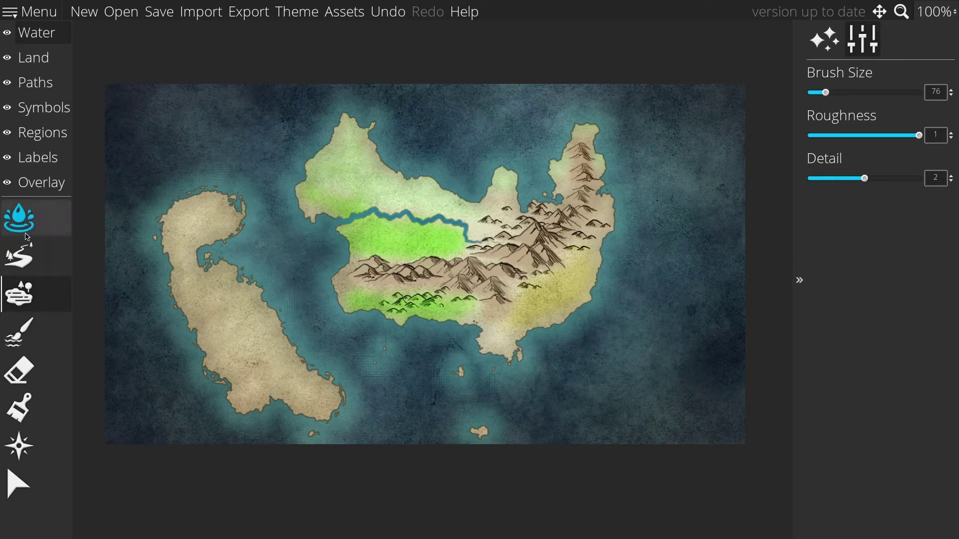
{"action": "left_click", "coordinate": [14, 349]}
{"action": "mouse_move", "coordinate": [470, 237]}
{"action": "left_mouse_down"}
{"action": "mouse_move", "coordinate": [457, 253]}
{"action": "mouse_move", "coordinate": [462, 226]}
{"action": "mouse_move", "coordinate": [465, 236]}
{"action": "mouse_move", "coordinate": [493, 229]}
{"action": "mouse_move", "coordinate": [468, 227]}
{"action": "left_mouse_up"}
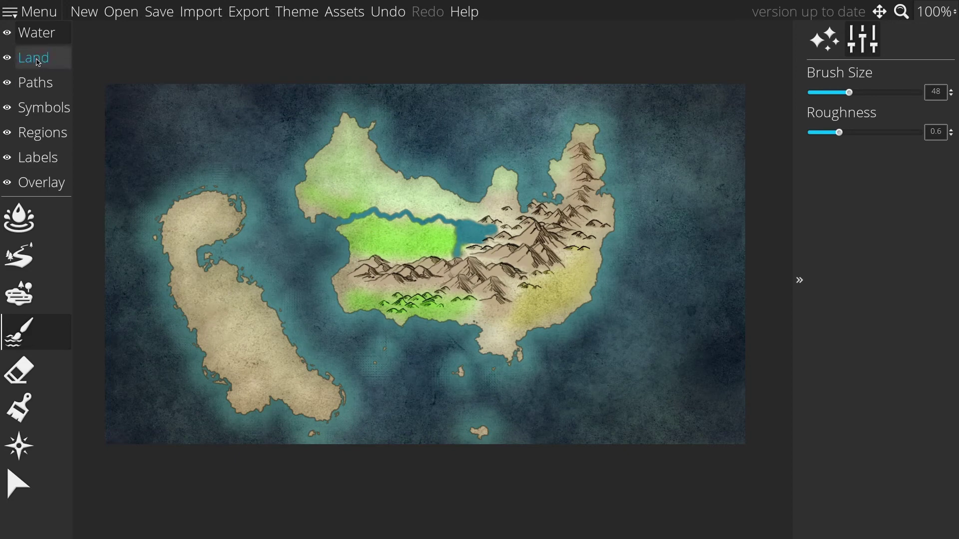
Step: Stamp three small hills near the river, then paint a row along its north bank
{"action": "left_click", "coordinate": [44, 108]}
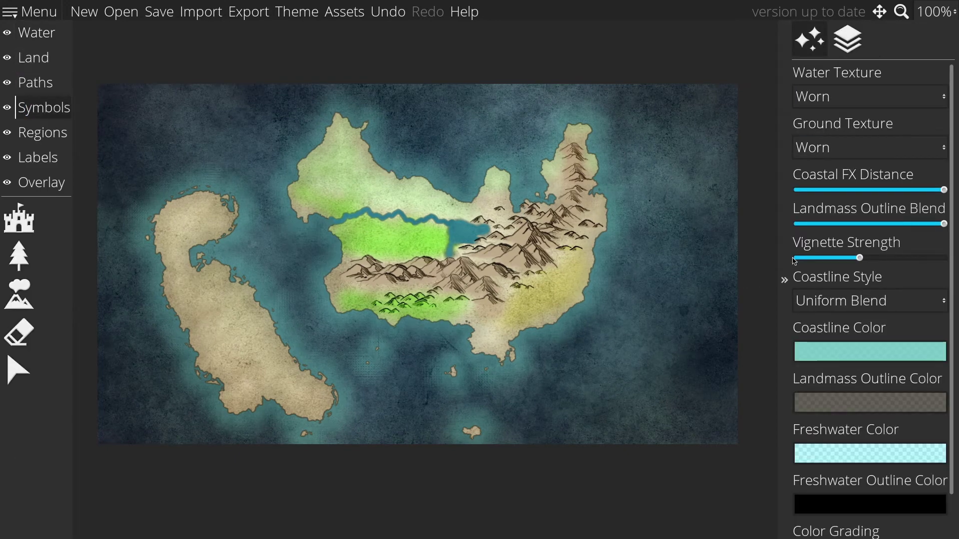
{"action": "left_click", "coordinate": [19, 295]}
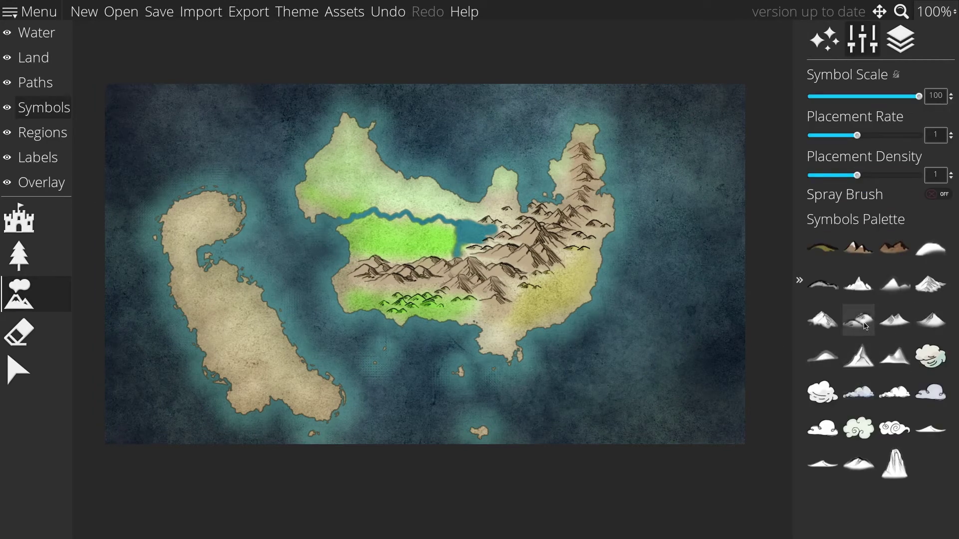
{"action": "scroll", "coordinate": [360, 211], "scroll_direction": "up", "scroll_amount": 1}
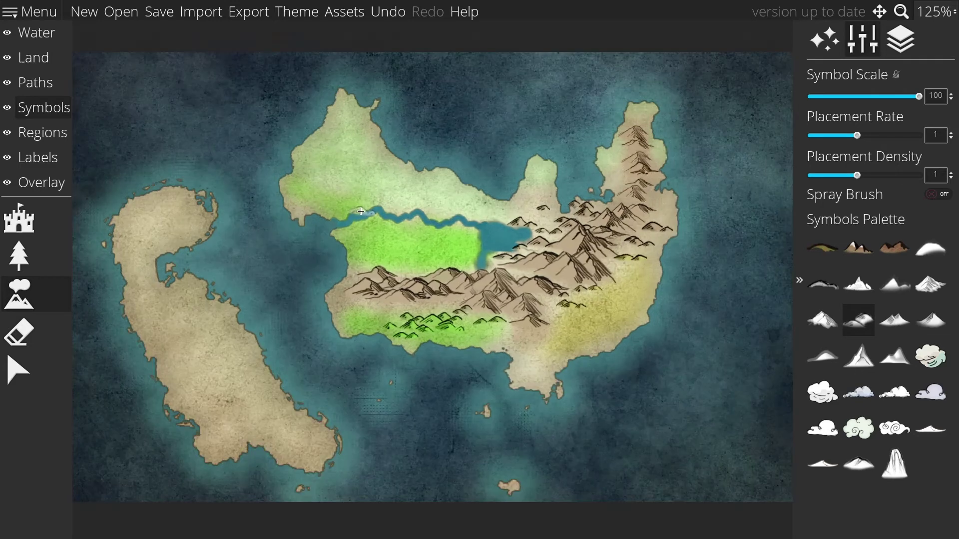
{"action": "scroll", "coordinate": [361, 211], "scroll_direction": "up", "scroll_amount": 3}
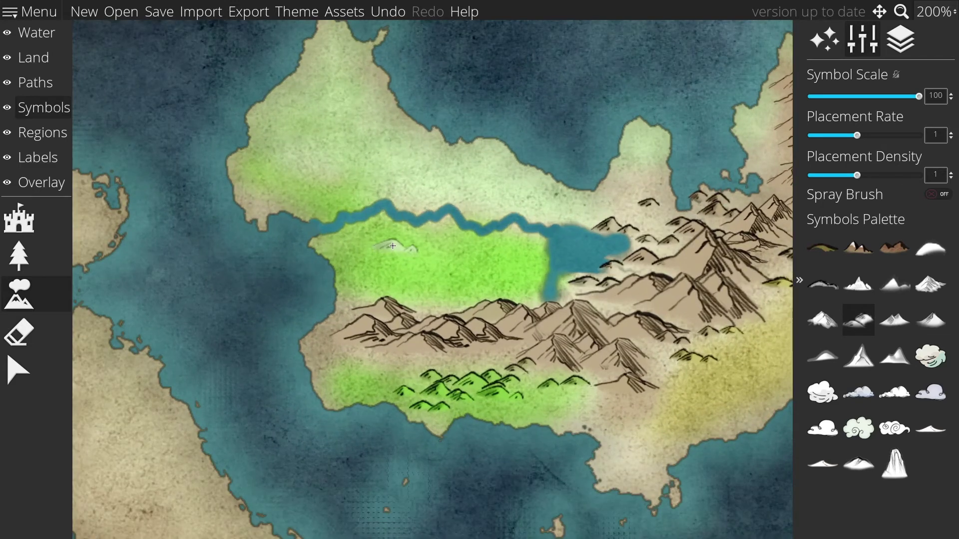
{"action": "scroll", "coordinate": [392, 242], "scroll_direction": "down", "scroll_amount": 11, "text": "ctrl"}
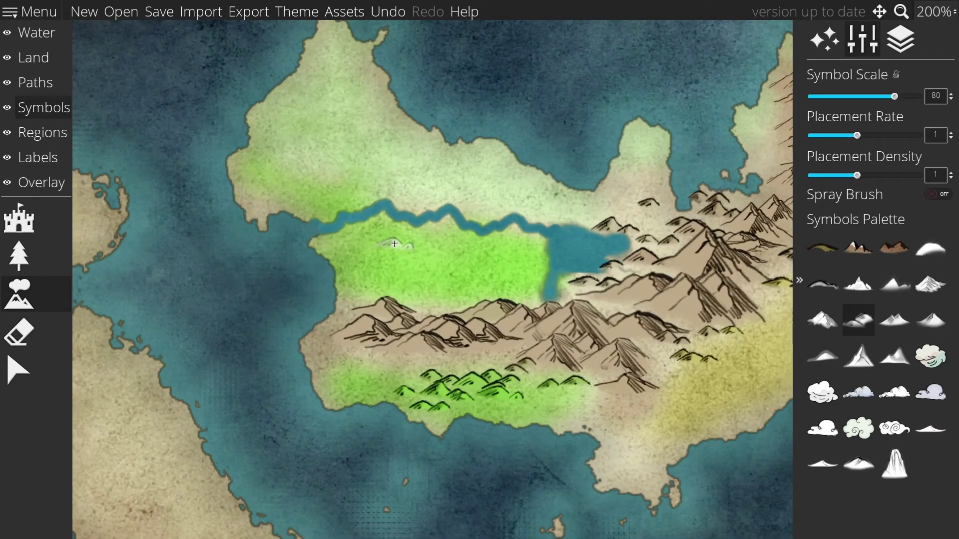
{"action": "left_click", "coordinate": [440, 230]}
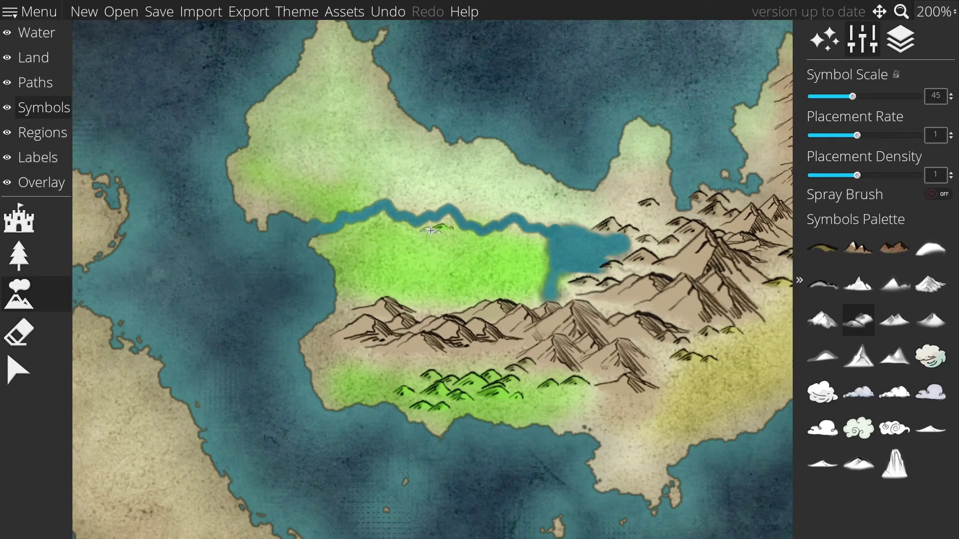
{"action": "left_click", "coordinate": [375, 223]}
{"action": "left_click", "coordinate": [513, 237]}
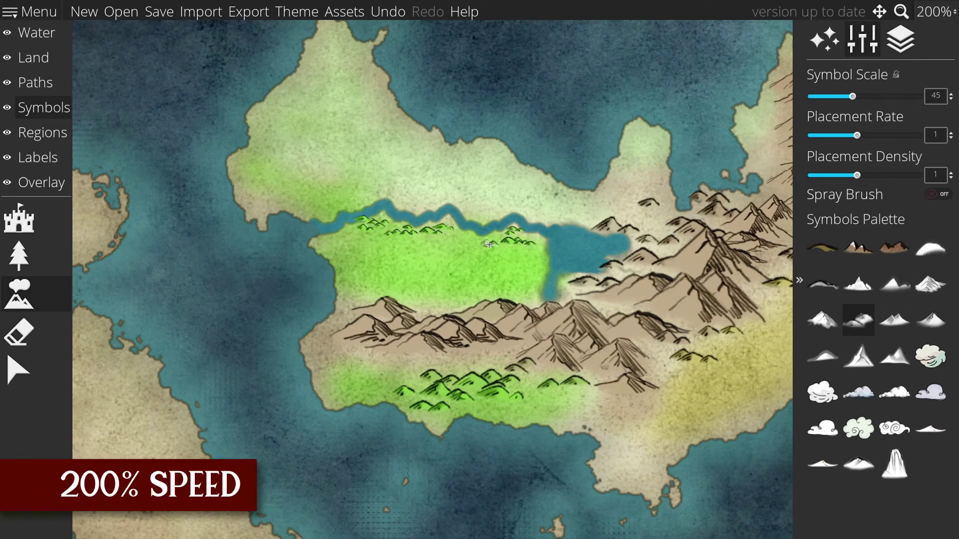
{"action": "mouse_move", "coordinate": [407, 202]}
{"action": "left_mouse_down"}
{"action": "mouse_move", "coordinate": [443, 195]}
{"action": "mouse_move", "coordinate": [490, 210]}
{"action": "mouse_move", "coordinate": [514, 200]}
{"action": "mouse_move", "coordinate": [547, 210]}
{"action": "left_mouse_up"}
{"action": "scroll", "coordinate": [493, 326], "scroll_direction": "down", "scroll_amount": 3}
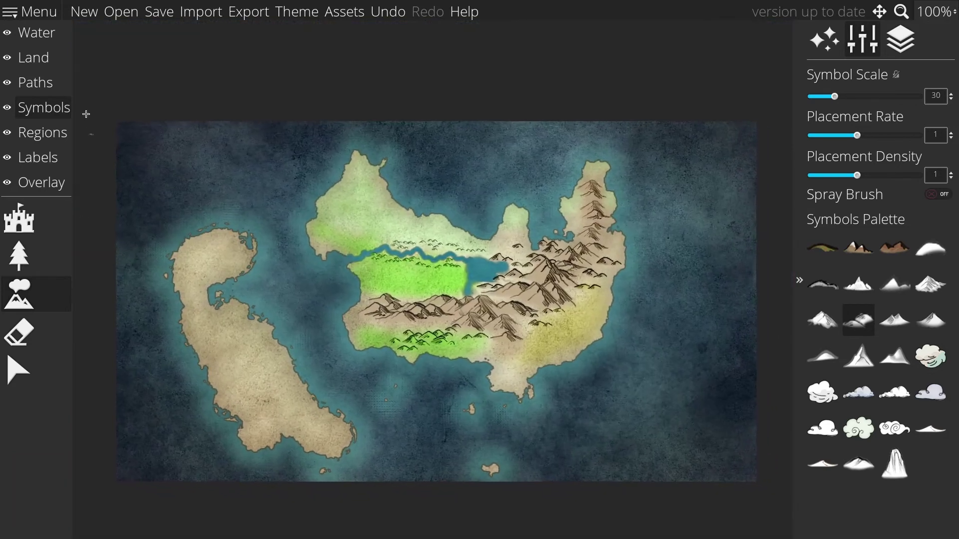
Step: Activate the Trees brush in the left symbols toolbar to show the tree palette
{"action": "left_click", "coordinate": [35, 108]}
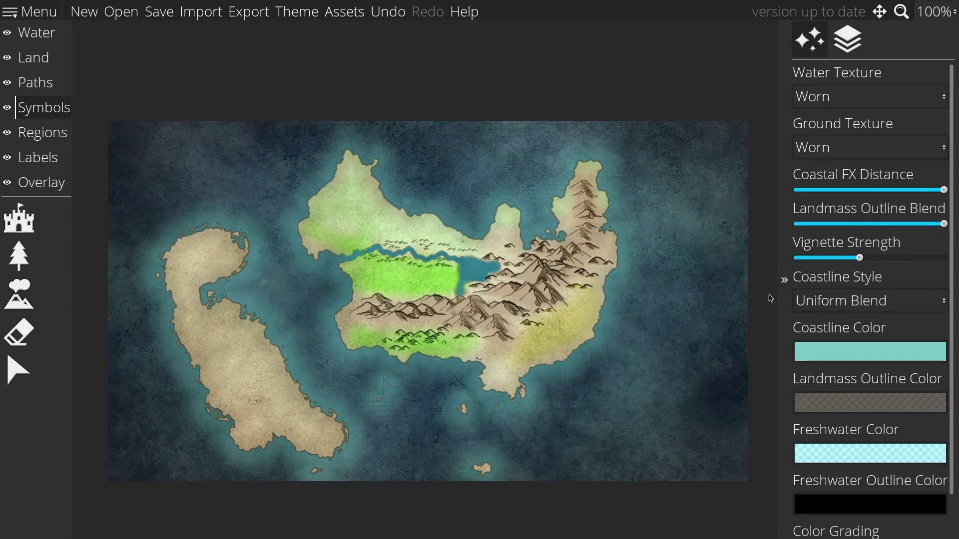
{"action": "left_click", "coordinate": [19, 218]}
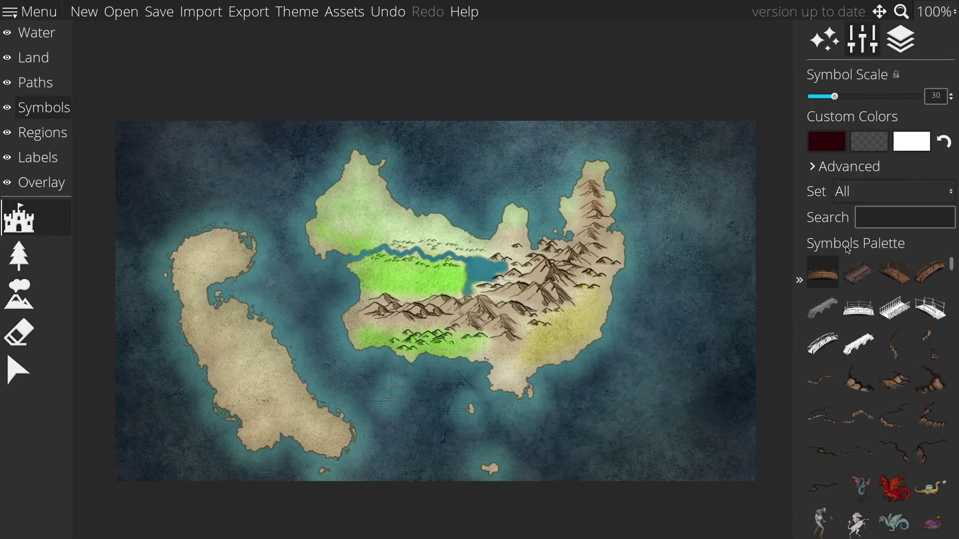
{"action": "scroll", "coordinate": [886, 293], "scroll_direction": "down", "scroll_amount": 20}
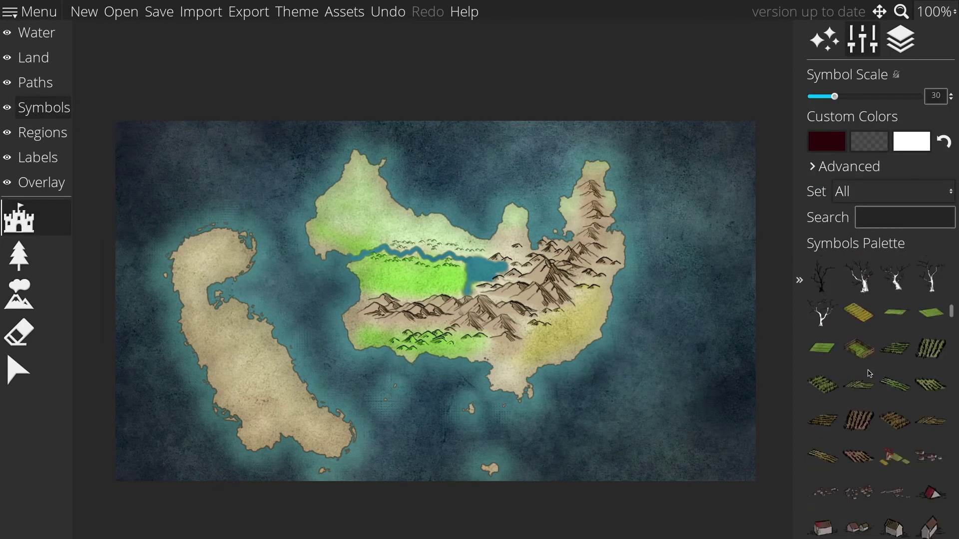
{"action": "scroll", "coordinate": [870, 374], "scroll_direction": "down", "scroll_amount": 3}
{"action": "scroll", "coordinate": [866, 344], "scroll_direction": "up", "scroll_amount": 4}
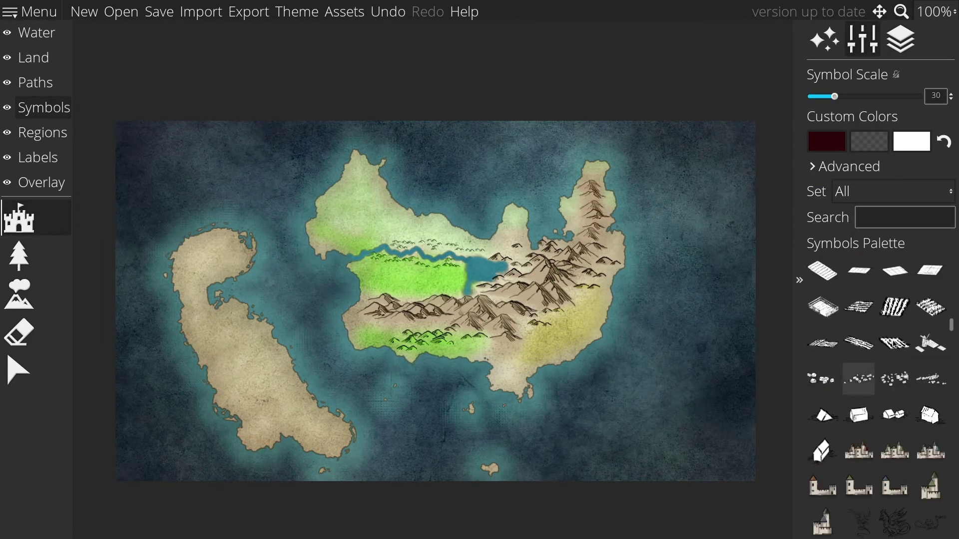
{"action": "left_click", "coordinate": [18, 257]}
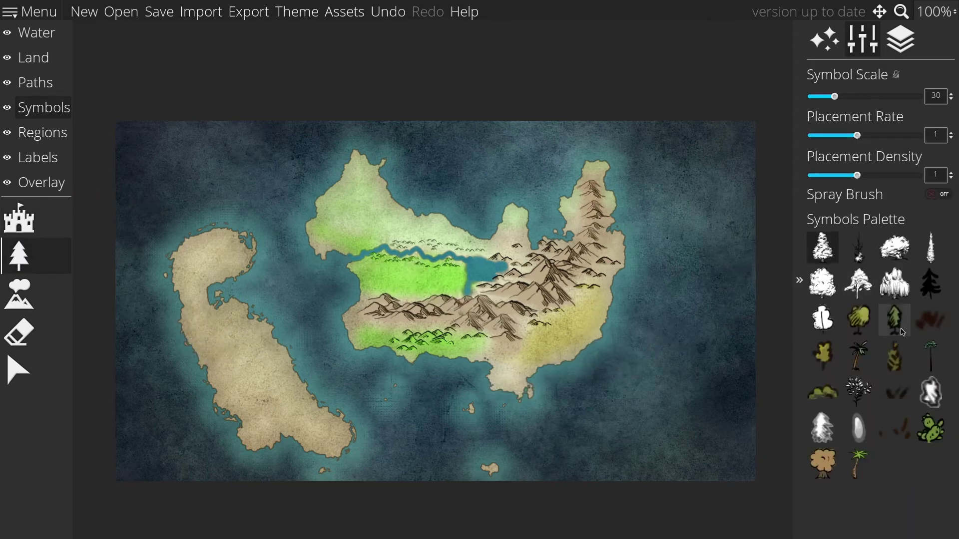
Step: Paint trees across the green plain west of the lake and along its western edge
{"action": "key", "text": "ctrl+z"}
{"action": "mouse_move", "coordinate": [455, 291]}
{"action": "left_mouse_down"}
{"action": "mouse_move", "coordinate": [435, 289]}
{"action": "mouse_move", "coordinate": [446, 279]}
{"action": "mouse_move", "coordinate": [414, 275]}
{"action": "mouse_move", "coordinate": [409, 286]}
{"action": "mouse_move", "coordinate": [427, 285]}
{"action": "mouse_move", "coordinate": [414, 296]}
{"action": "mouse_move", "coordinate": [460, 293]}
{"action": "mouse_move", "coordinate": [407, 275]}
{"action": "mouse_move", "coordinate": [396, 297]}
{"action": "mouse_move", "coordinate": [410, 291]}
{"action": "mouse_move", "coordinate": [389, 286]}
{"action": "left_mouse_up"}
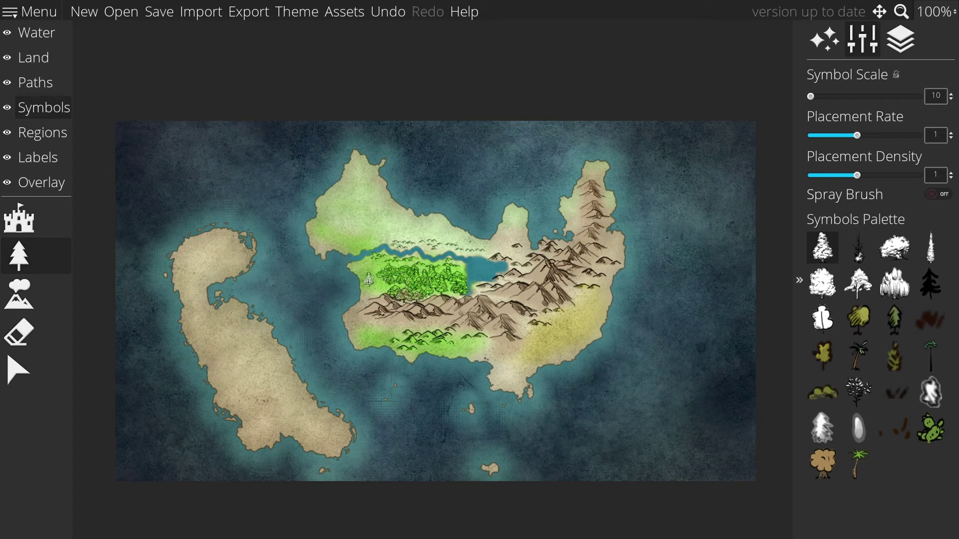
{"action": "mouse_move", "coordinate": [369, 280]}
{"action": "left_mouse_down"}
{"action": "mouse_move", "coordinate": [375, 262]}
{"action": "mouse_move", "coordinate": [370, 324]}
{"action": "left_mouse_up"}
Step: Add tree clusters north of the river and in two southern grassland patches
{"action": "left_click", "coordinate": [360, 241]}
{"action": "mouse_move", "coordinate": [359, 243]}
{"action": "left_mouse_down"}
{"action": "mouse_move", "coordinate": [336, 233]}
{"action": "mouse_move", "coordinate": [352, 222]}
{"action": "mouse_move", "coordinate": [335, 224]}
{"action": "mouse_move", "coordinate": [367, 235]}
{"action": "mouse_move", "coordinate": [340, 242]}
{"action": "mouse_move", "coordinate": [350, 249]}
{"action": "left_mouse_up"}
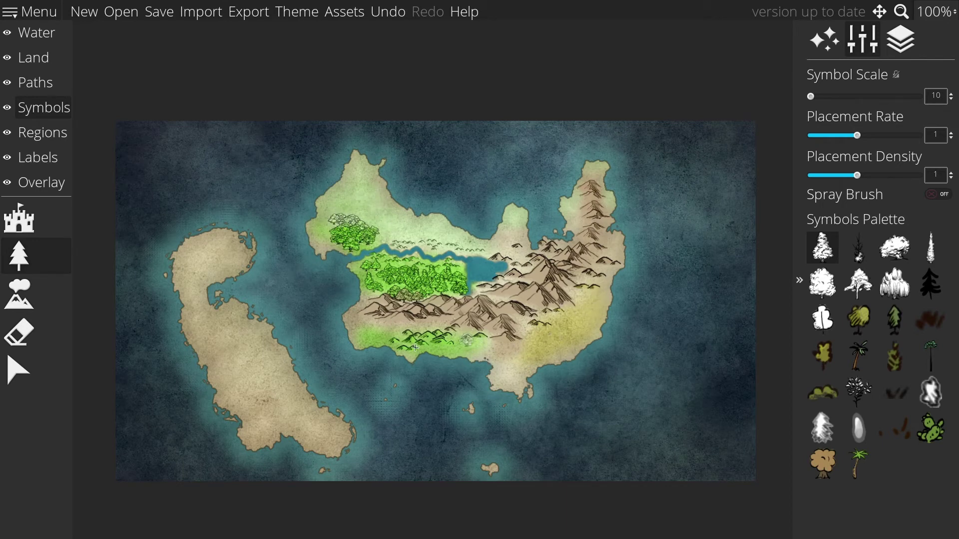
{"action": "left_click_drag", "start_coordinate": [385, 342], "coordinate": [367, 343]}
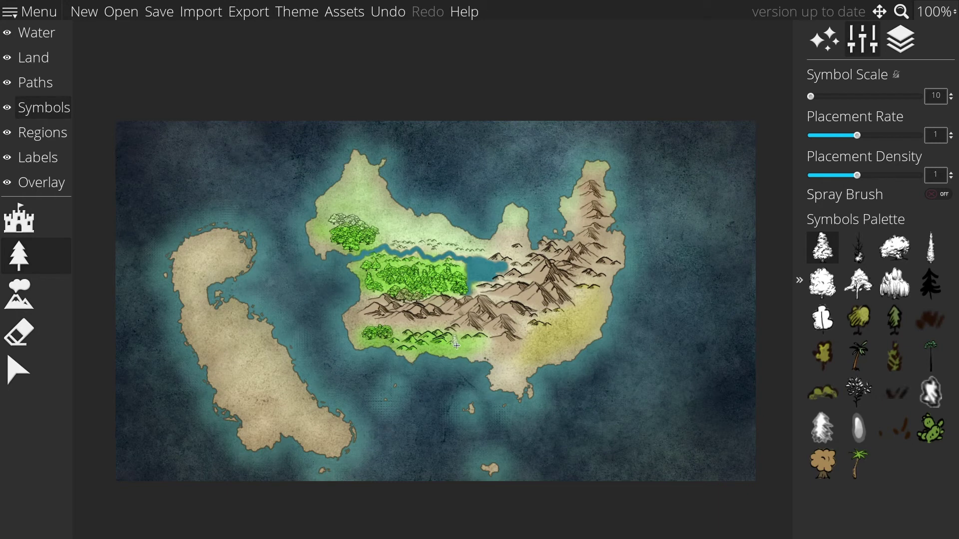
{"action": "left_click_drag", "start_coordinate": [458, 346], "coordinate": [471, 345]}
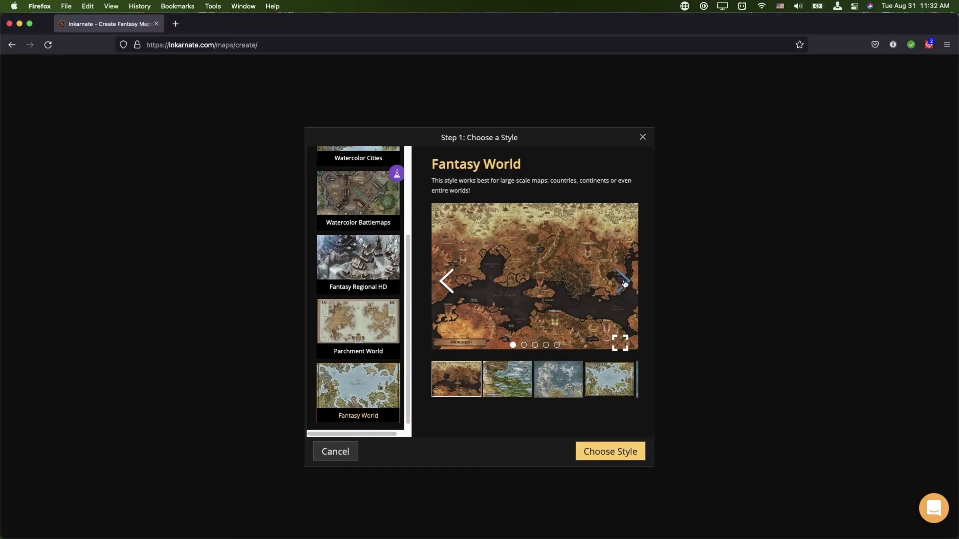
Step: Step through the Fantasy World style's example maps, second through the last
{"action": "left_click", "coordinate": [624, 284]}
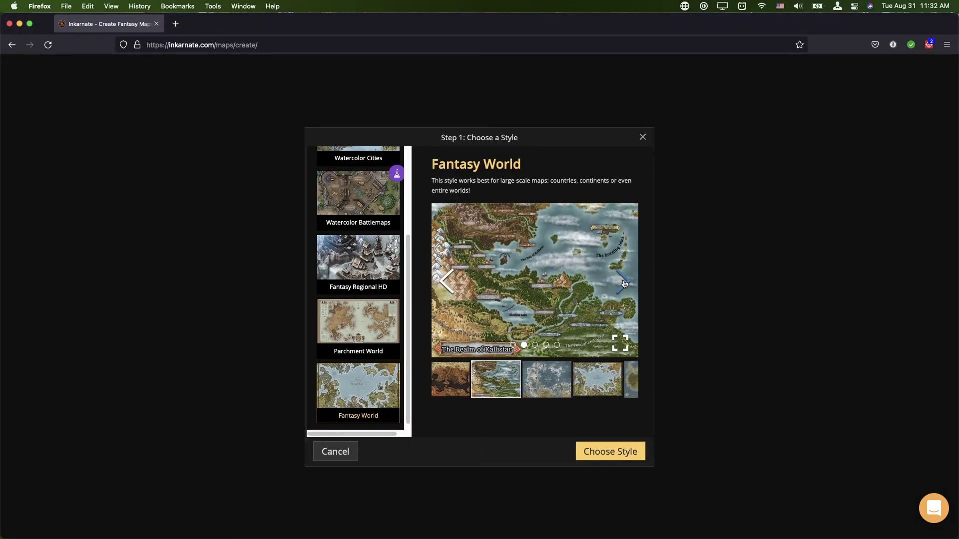
{"action": "left_click", "coordinate": [625, 283]}
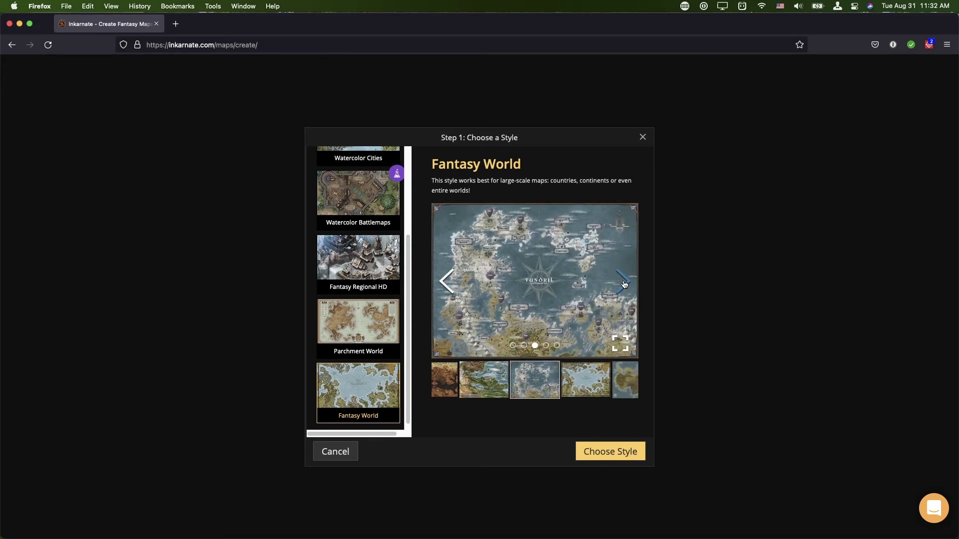
{"action": "left_click", "coordinate": [623, 283]}
{"action": "left_click", "coordinate": [624, 283]}
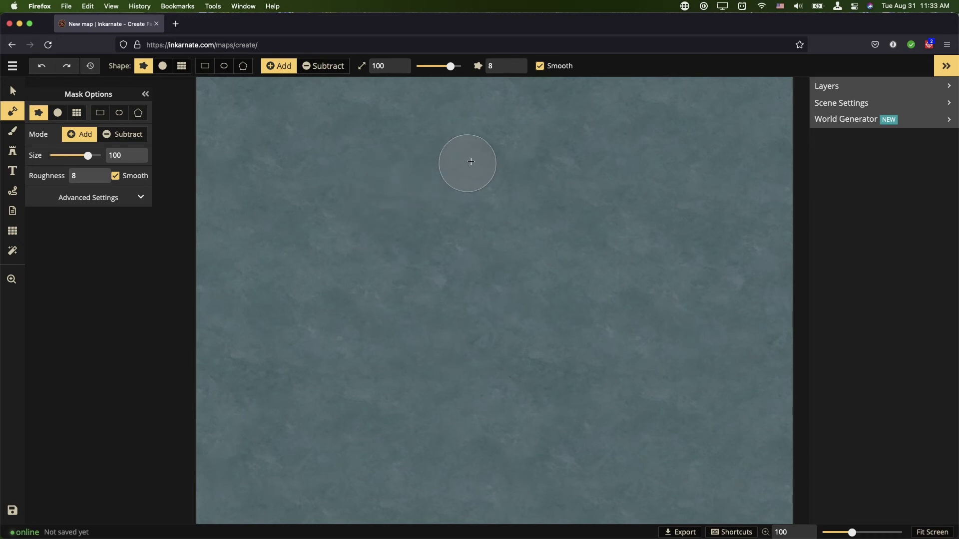
Step: Raise coastline roughness to 15 and paint land lobes south, upper right and across the upper left
{"action": "mouse_move", "coordinate": [495, 148]}
{"action": "left_mouse_down"}
{"action": "mouse_move", "coordinate": [318, 255]}
{"action": "mouse_move", "coordinate": [339, 255]}
{"action": "mouse_move", "coordinate": [432, 191]}
{"action": "mouse_move", "coordinate": [520, 182]}
{"action": "mouse_move", "coordinate": [474, 238]}
{"action": "mouse_move", "coordinate": [612, 270]}
{"action": "mouse_move", "coordinate": [525, 217]}
{"action": "mouse_move", "coordinate": [526, 204]}
{"action": "mouse_move", "coordinate": [501, 338]}
{"action": "mouse_move", "coordinate": [588, 300]}
{"action": "mouse_move", "coordinate": [591, 289]}
{"action": "mouse_move", "coordinate": [621, 300]}
{"action": "left_mouse_up"}
{"action": "left_click", "coordinate": [75, 176]}
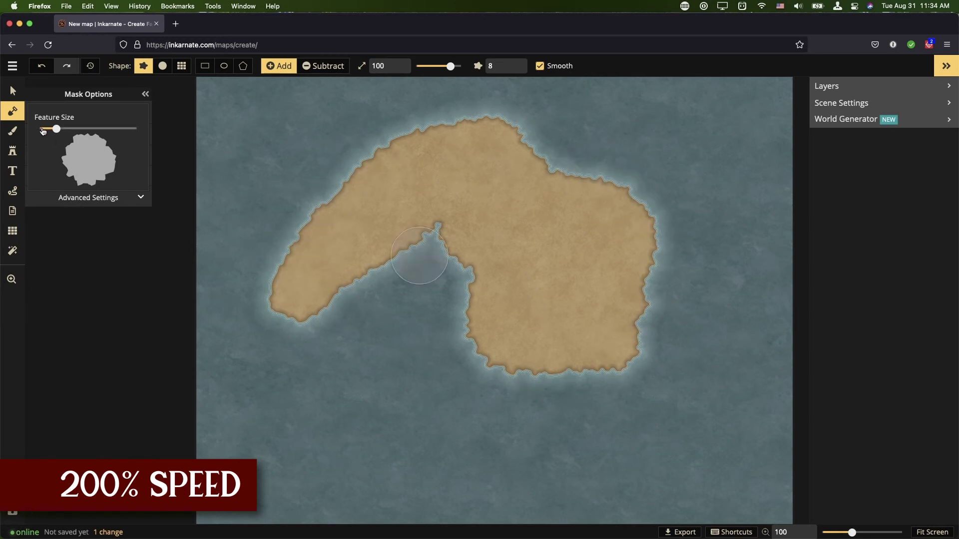
{"action": "left_click_drag", "start_coordinate": [56, 129], "coordinate": [77, 131]}
{"action": "mouse_move", "coordinate": [360, 279]}
{"action": "left_mouse_down"}
{"action": "mouse_move", "coordinate": [377, 314]}
{"action": "mouse_move", "coordinate": [386, 426]}
{"action": "mouse_move", "coordinate": [354, 296]}
{"action": "mouse_move", "coordinate": [316, 350]}
{"action": "left_mouse_up"}
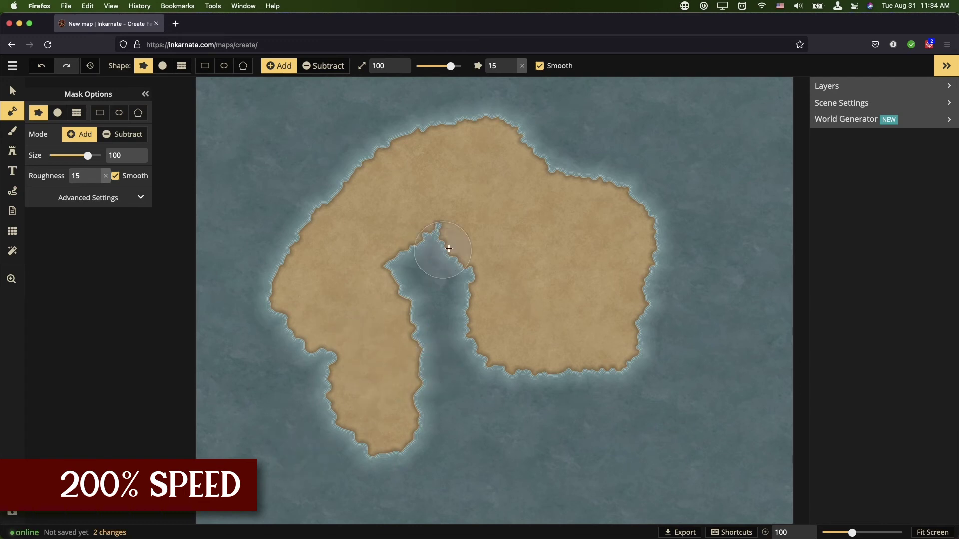
{"action": "mouse_move", "coordinate": [667, 270]}
{"action": "left_mouse_down"}
{"action": "mouse_move", "coordinate": [670, 167]}
{"action": "mouse_move", "coordinate": [719, 188]}
{"action": "mouse_move", "coordinate": [707, 252]}
{"action": "left_mouse_up"}
{"action": "mouse_move", "coordinate": [463, 223]}
{"action": "left_mouse_down"}
{"action": "mouse_move", "coordinate": [392, 133]}
{"action": "mouse_move", "coordinate": [406, 146]}
{"action": "mouse_move", "coordinate": [300, 160]}
{"action": "mouse_move", "coordinate": [322, 204]}
{"action": "left_mouse_up"}
Step: With a size-30 Subtract brush, carve a narrow water inlet into the northwest coast
{"action": "left_click_drag", "start_coordinate": [88, 155], "coordinate": [69, 156]}
{"action": "left_click", "coordinate": [123, 134]}
{"action": "mouse_move", "coordinate": [291, 191]}
{"action": "left_mouse_down"}
{"action": "mouse_move", "coordinate": [368, 173]}
{"action": "mouse_move", "coordinate": [386, 182]}
{"action": "mouse_move", "coordinate": [379, 176]}
{"action": "mouse_move", "coordinate": [397, 172]}
{"action": "mouse_move", "coordinate": [385, 186]}
{"action": "left_mouse_up"}
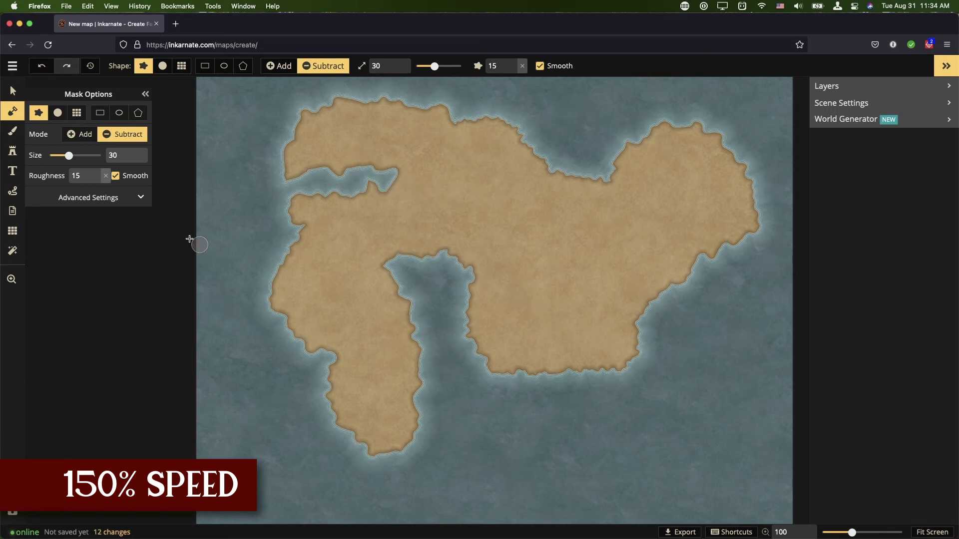
Step: Paint Grass Green 2 over the western peninsula, then at 0.41 opacity along its eastern side
{"action": "left_click", "coordinate": [13, 133]}
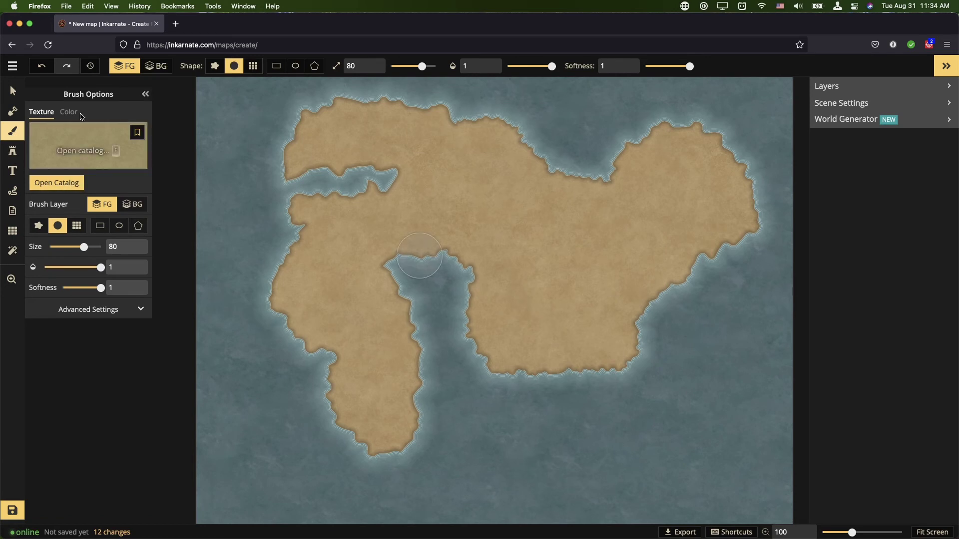
{"action": "left_click", "coordinate": [56, 186]}
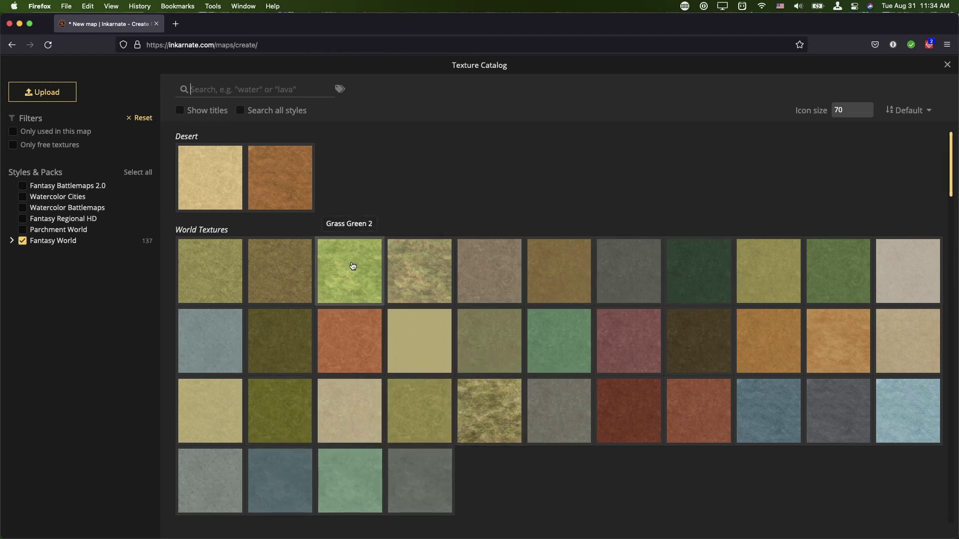
{"action": "left_click", "coordinate": [350, 268]}
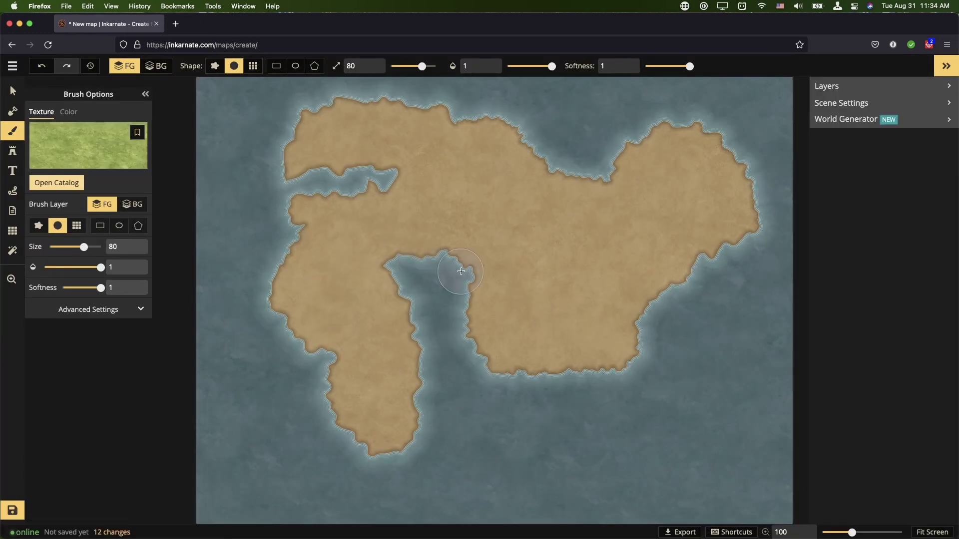
{"action": "mouse_move", "coordinate": [311, 249]}
{"action": "left_mouse_down"}
{"action": "mouse_move", "coordinate": [308, 287]}
{"action": "mouse_move", "coordinate": [333, 320]}
{"action": "mouse_move", "coordinate": [341, 275]}
{"action": "mouse_move", "coordinate": [369, 415]}
{"action": "left_mouse_up"}
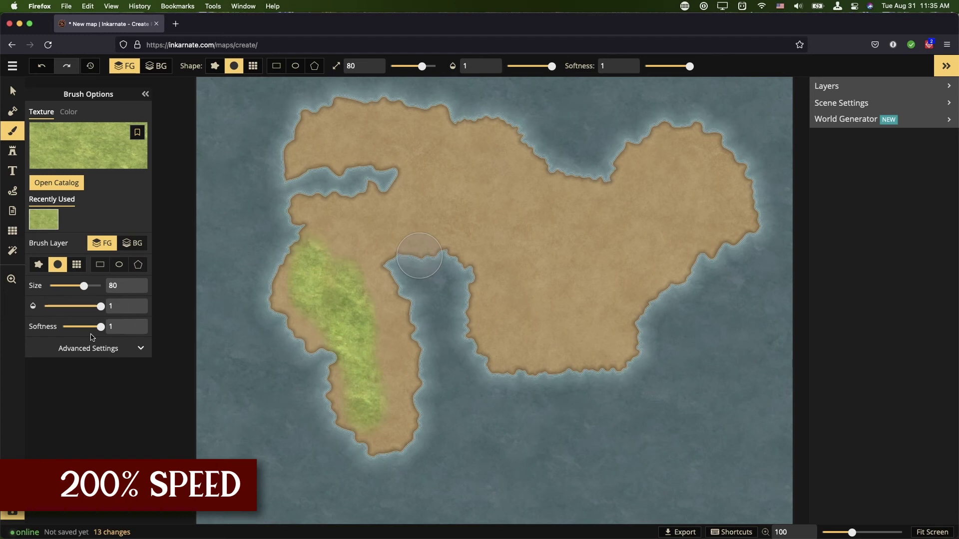
{"action": "left_click", "coordinate": [114, 354]}
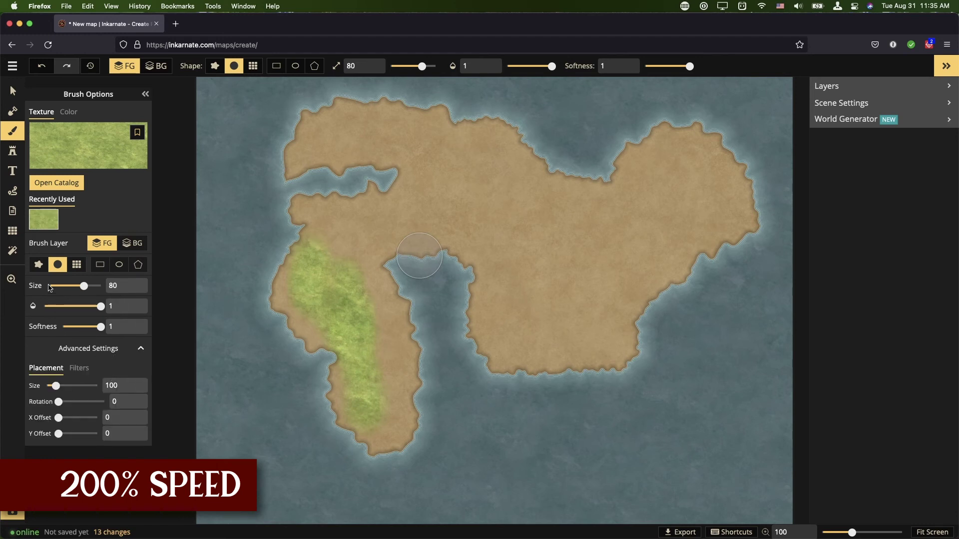
{"action": "left_click_drag", "start_coordinate": [101, 307], "coordinate": [69, 306]}
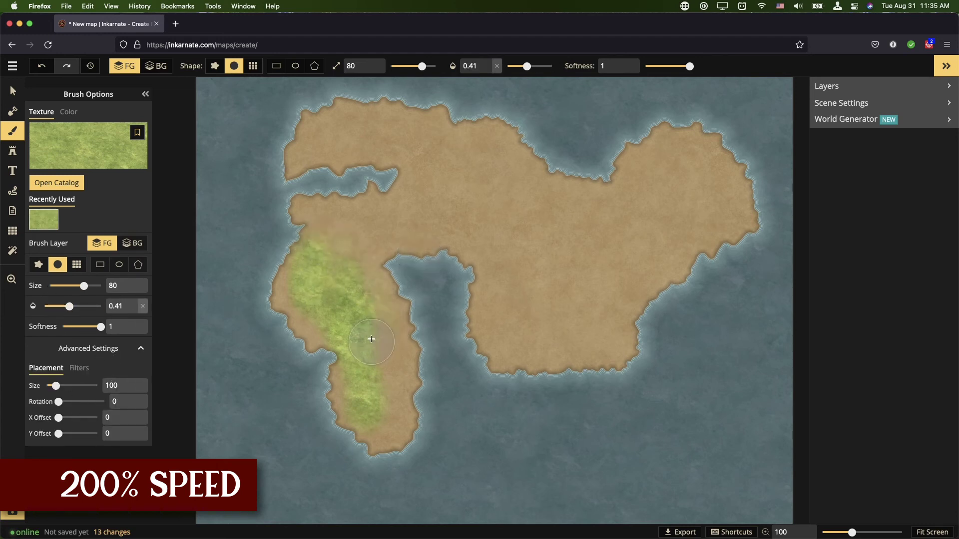
{"action": "mouse_move", "coordinate": [371, 339]}
{"action": "left_mouse_down"}
{"action": "mouse_move", "coordinate": [389, 376]}
{"action": "mouse_move", "coordinate": [391, 345]}
{"action": "mouse_move", "coordinate": [336, 236]}
{"action": "mouse_move", "coordinate": [368, 250]}
{"action": "mouse_move", "coordinate": [364, 269]}
{"action": "mouse_move", "coordinate": [363, 234]}
{"action": "left_mouse_up"}
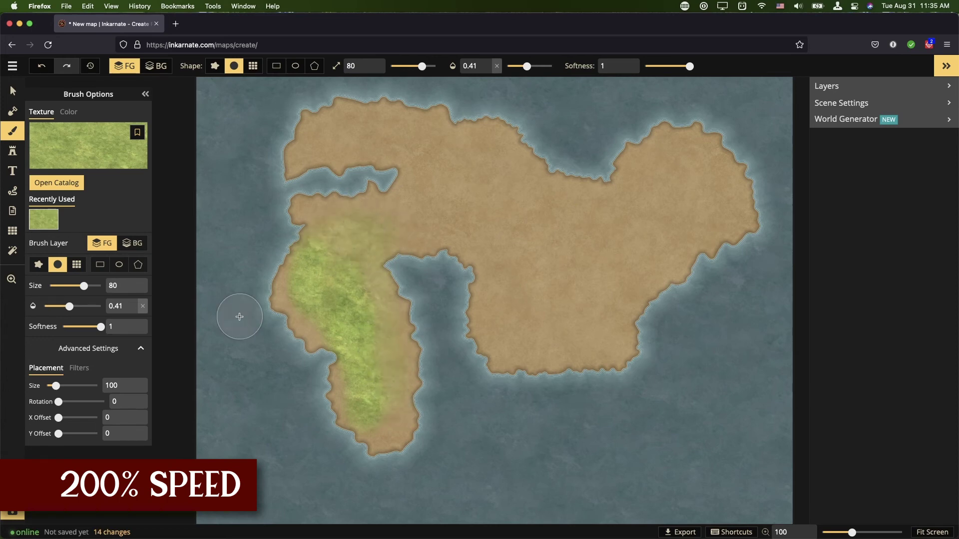
Step: Blend Grass Mixed 2 at 0.23–0.61 opacity along the west, north and east coasts
{"action": "left_click", "coordinate": [56, 183]}
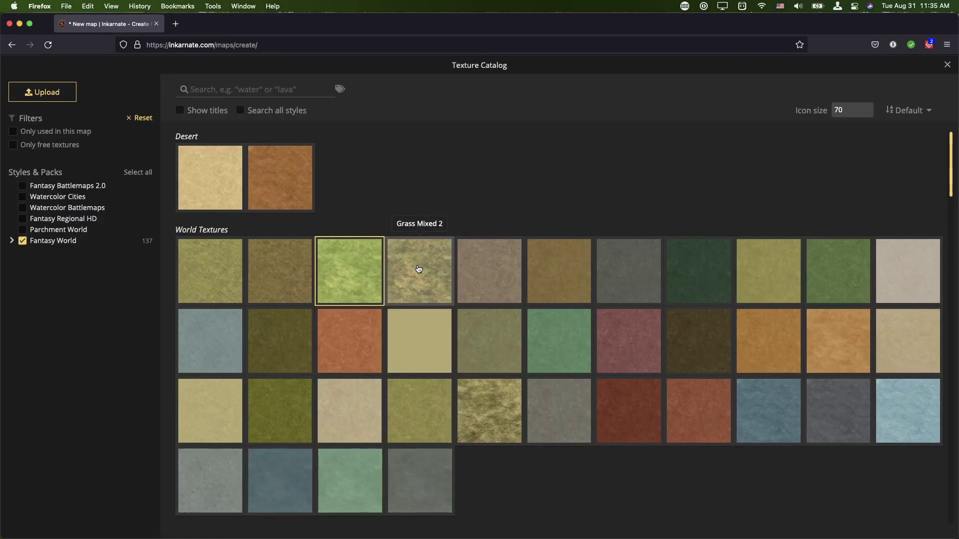
{"action": "left_click", "coordinate": [419, 269]}
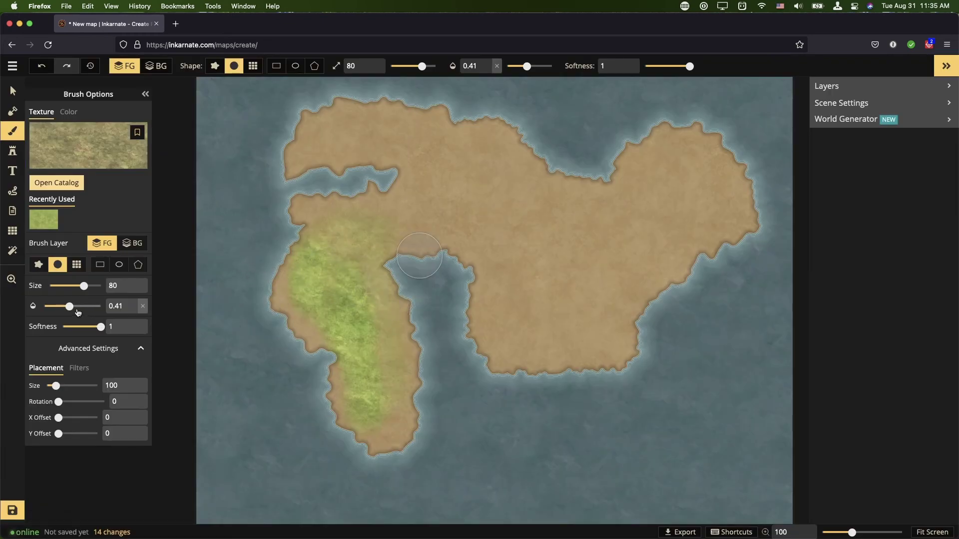
{"action": "left_click_drag", "start_coordinate": [69, 306], "coordinate": [55, 307]}
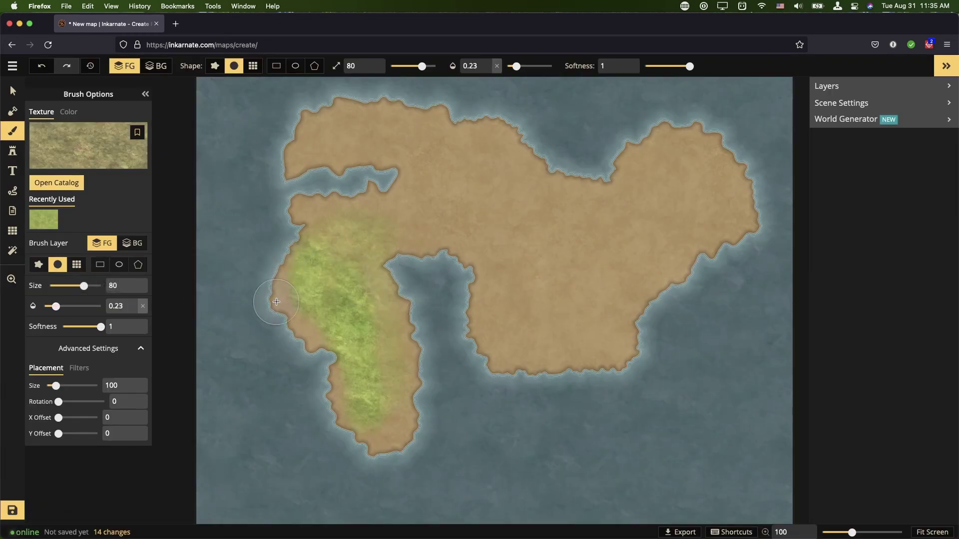
{"action": "left_click", "coordinate": [310, 327]}
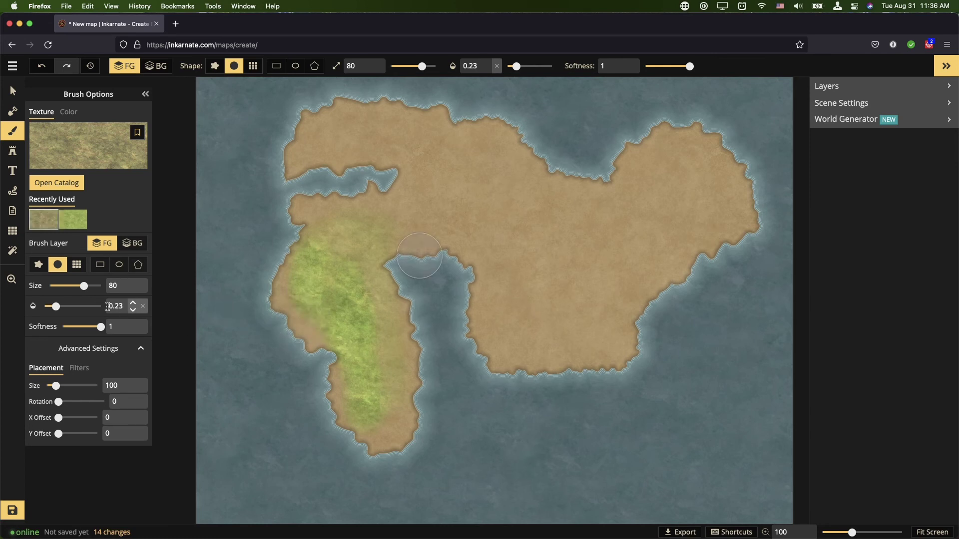
{"action": "left_click", "coordinate": [83, 307]}
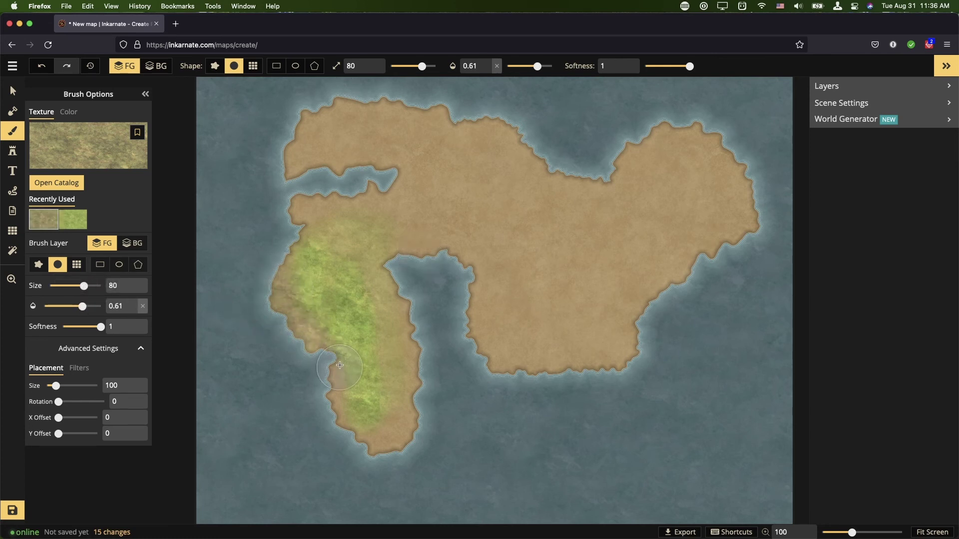
{"action": "left_click_drag", "start_coordinate": [336, 392], "coordinate": [339, 414]}
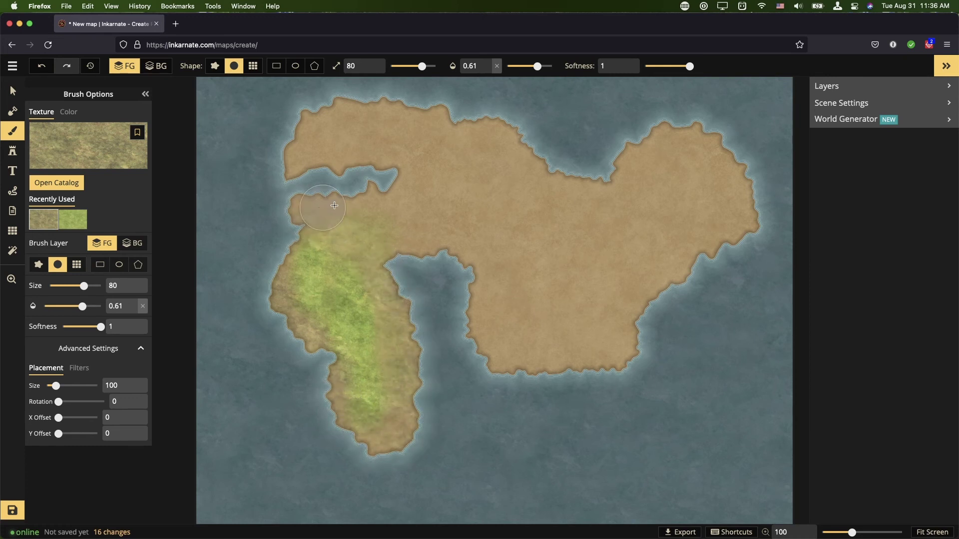
{"action": "mouse_move", "coordinate": [385, 163]}
{"action": "left_mouse_down"}
{"action": "mouse_move", "coordinate": [350, 107]}
{"action": "mouse_move", "coordinate": [534, 167]}
{"action": "mouse_move", "coordinate": [749, 150]}
{"action": "mouse_move", "coordinate": [670, 271]}
{"action": "mouse_move", "coordinate": [525, 372]}
{"action": "mouse_move", "coordinate": [420, 256]}
{"action": "left_mouse_up"}
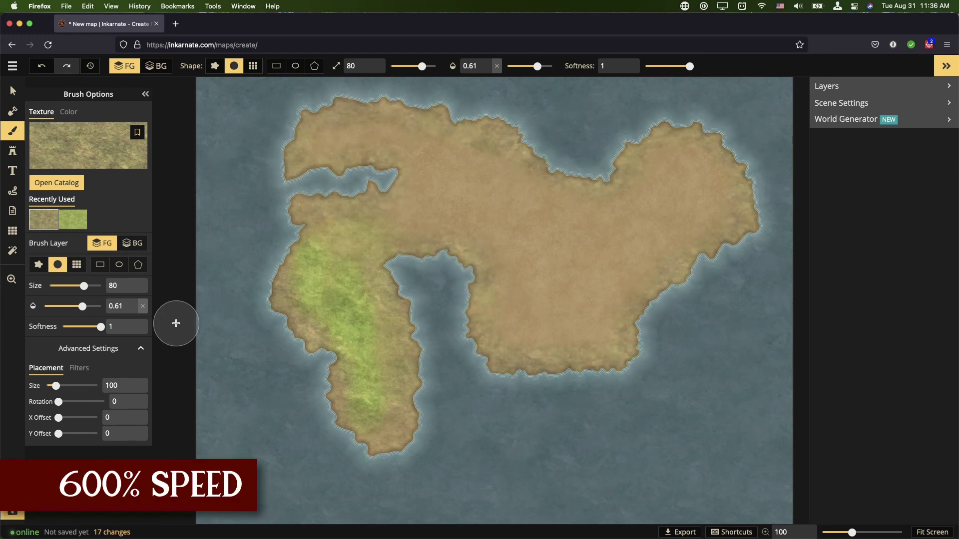
Step: Drag brown mountain stamps across the northern land and down the western peninsula
{"action": "left_click", "coordinate": [12, 151]}
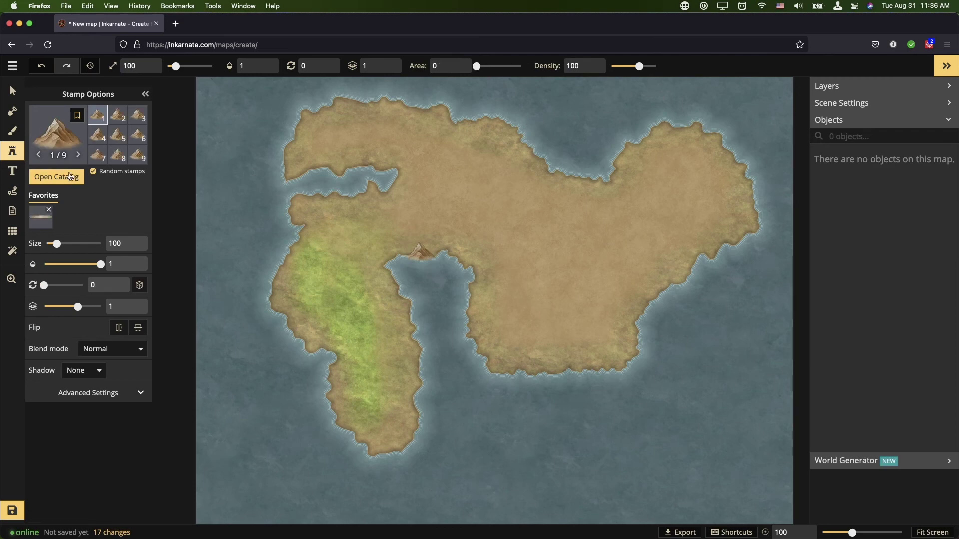
{"action": "left_click", "coordinate": [59, 131]}
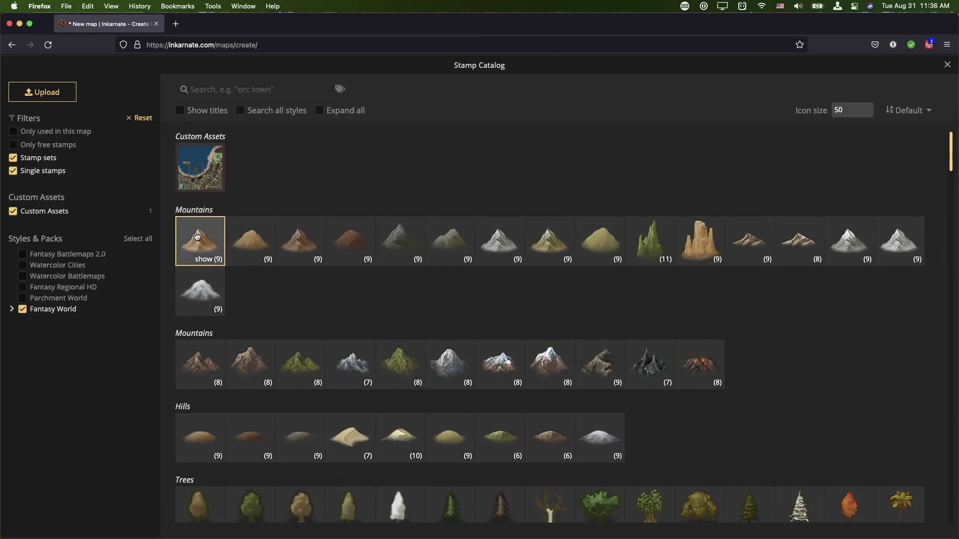
{"action": "left_click", "coordinate": [199, 241]}
{"action": "mouse_move", "coordinate": [321, 143]}
{"action": "left_mouse_down"}
{"action": "mouse_move", "coordinate": [416, 145]}
{"action": "mouse_move", "coordinate": [494, 198]}
{"action": "mouse_move", "coordinate": [498, 181]}
{"action": "mouse_move", "coordinate": [543, 202]}
{"action": "mouse_move", "coordinate": [557, 226]}
{"action": "mouse_move", "coordinate": [697, 179]}
{"action": "left_mouse_up"}
{"action": "mouse_move", "coordinate": [583, 208]}
{"action": "left_mouse_down"}
{"action": "mouse_move", "coordinate": [439, 207]}
{"action": "mouse_move", "coordinate": [395, 219]}
{"action": "mouse_move", "coordinate": [350, 252]}
{"action": "mouse_move", "coordinate": [398, 381]}
{"action": "left_mouse_up"}
Step: Fill in the western range with twelve more individual mountain stamps
{"action": "left_click", "coordinate": [372, 339]}
{"action": "left_click", "coordinate": [364, 262]}
{"action": "left_click", "coordinate": [356, 279]}
{"action": "left_click", "coordinate": [352, 295]}
{"action": "left_click", "coordinate": [349, 311]}
{"action": "left_click", "coordinate": [350, 324]}
{"action": "left_click", "coordinate": [358, 349]}
{"action": "left_click", "coordinate": [370, 369]}
{"action": "left_click", "coordinate": [379, 384]}
{"action": "left_click", "coordinate": [388, 395]}
{"action": "left_click", "coordinate": [376, 246]}
{"action": "left_click", "coordinate": [421, 218]}
Step: Add seven mountain stamps to thicken the eastern range
{"action": "left_click", "coordinate": [630, 207]}
{"action": "left_click", "coordinate": [645, 197]}
{"action": "left_click", "coordinate": [649, 190]}
{"action": "left_click", "coordinate": [667, 217]}
{"action": "left_click", "coordinate": [640, 209]}
{"action": "left_click", "coordinate": [610, 212]}
{"action": "left_click", "coordinate": [654, 207]}
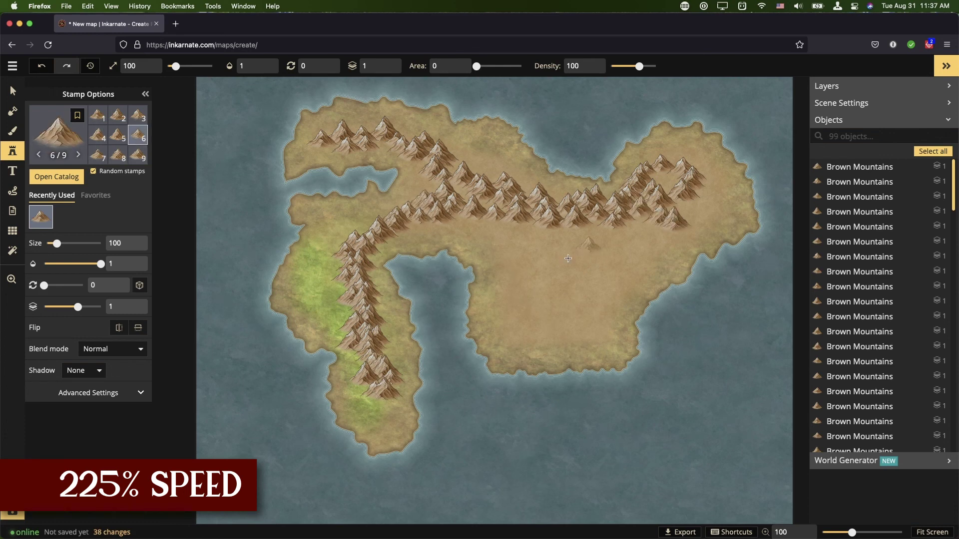